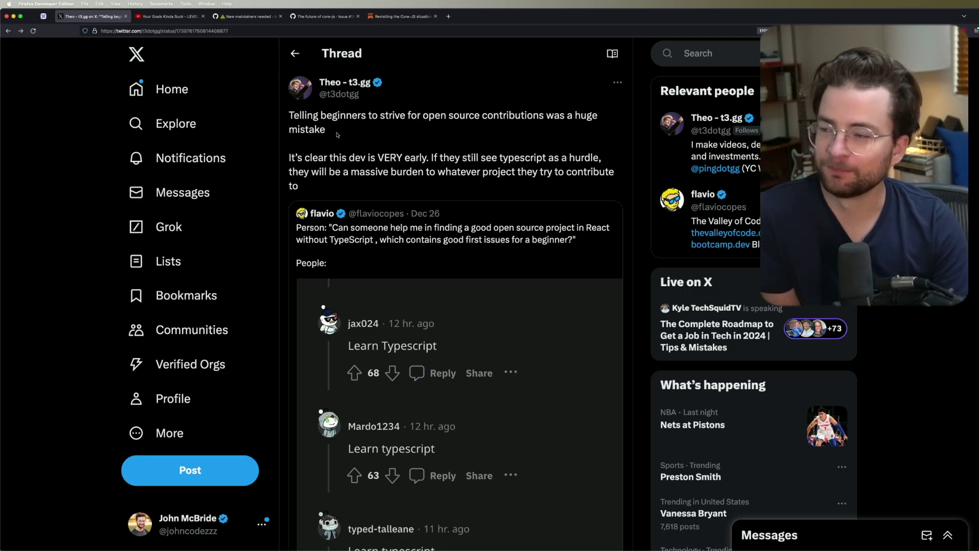
Step: Highlight the tweet's first sentence while reading, then go back from the thread to the original post
left_click_drag(327, 132, 296, 116)
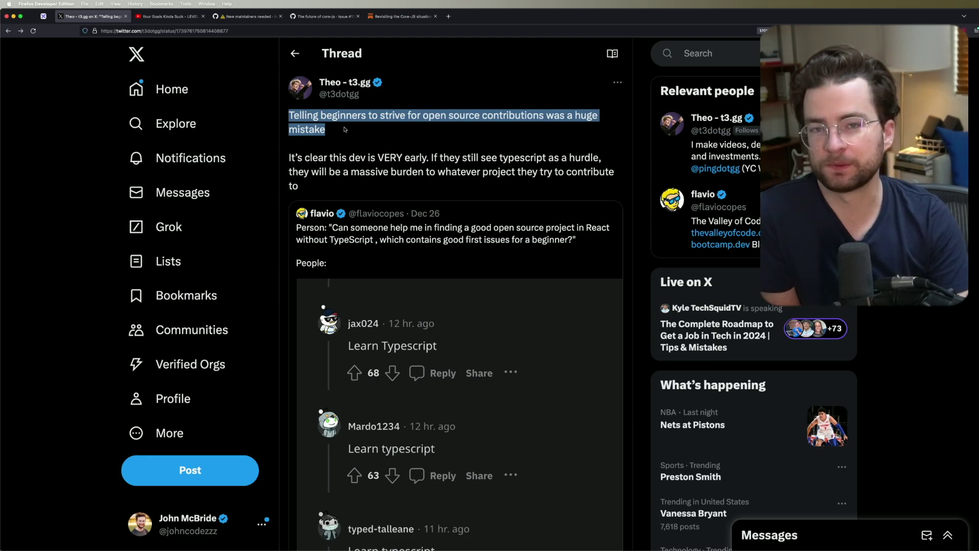
left_click(345, 130)
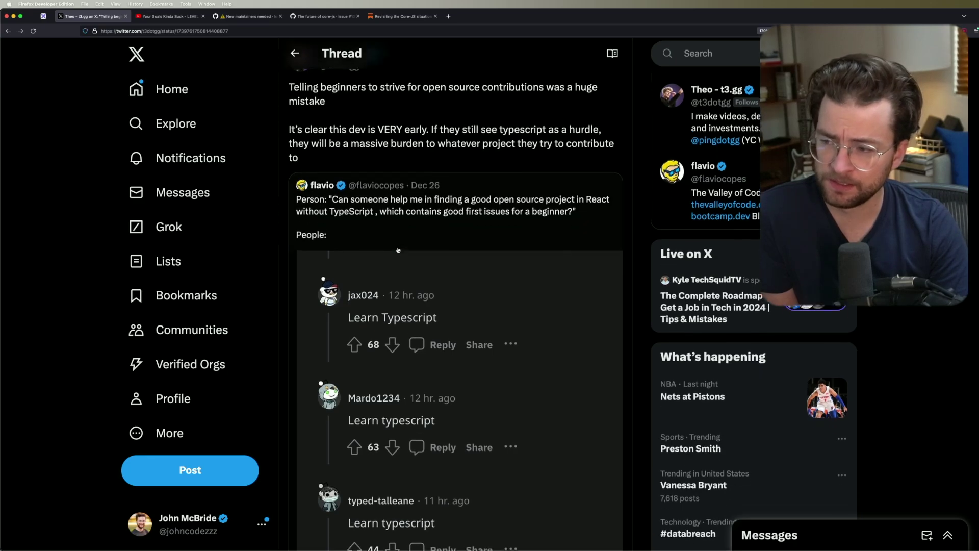
scroll(374, 207, "down", 2)
scroll(352, 184, "down", 2)
scroll(338, 168, "down", 1)
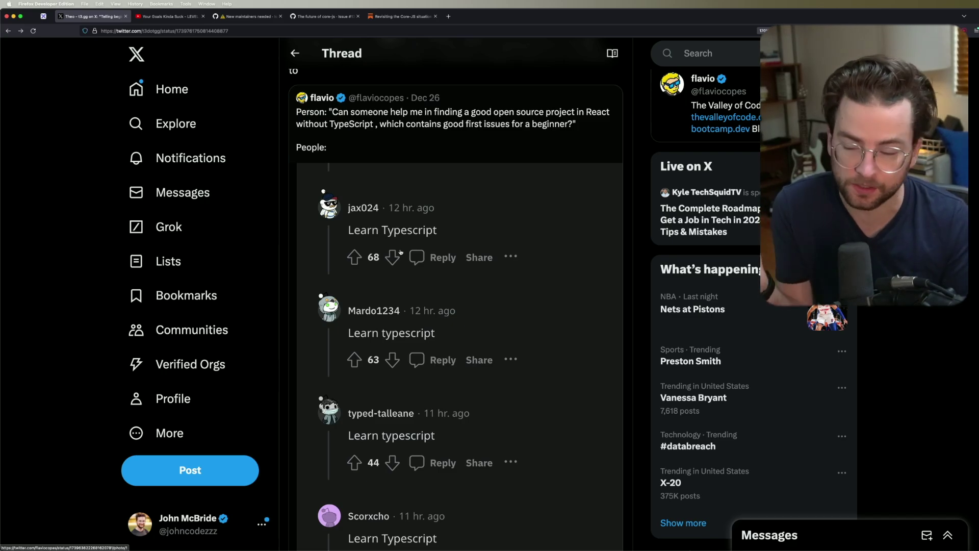
key("alt+Left")
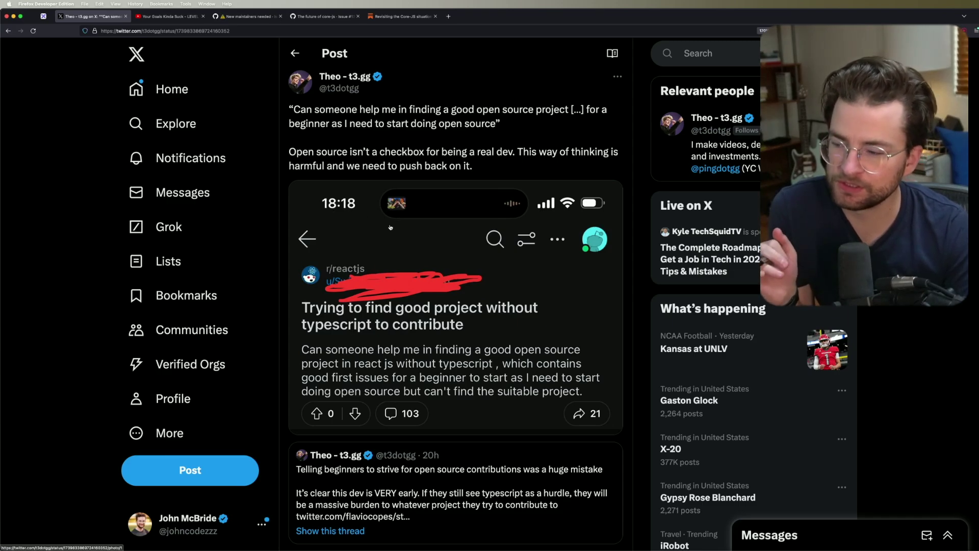
scroll(416, 266, "down", 3)
scroll(430, 262, "down", 3)
scroll(430, 262, "down", 3)
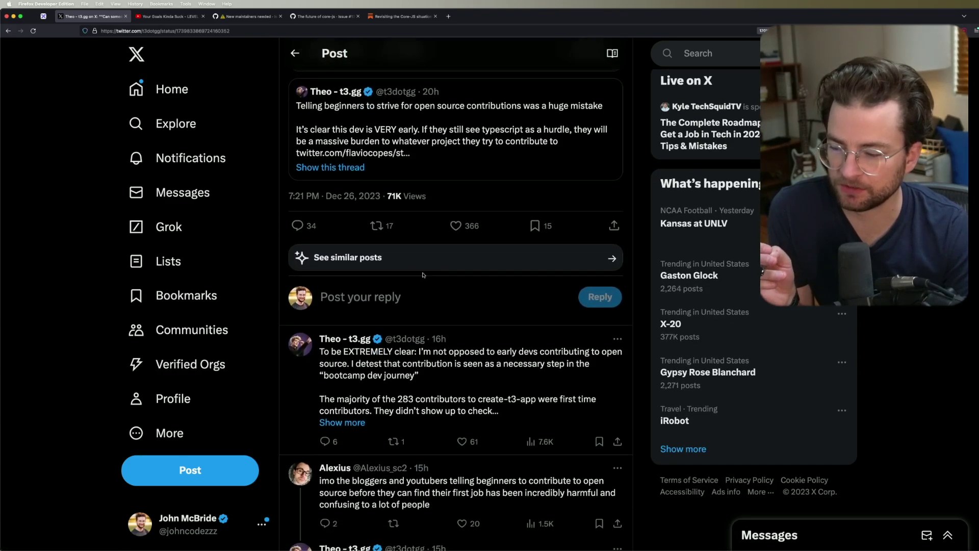
scroll(429, 262, "down", 2)
scroll(370, 277, "down", 1)
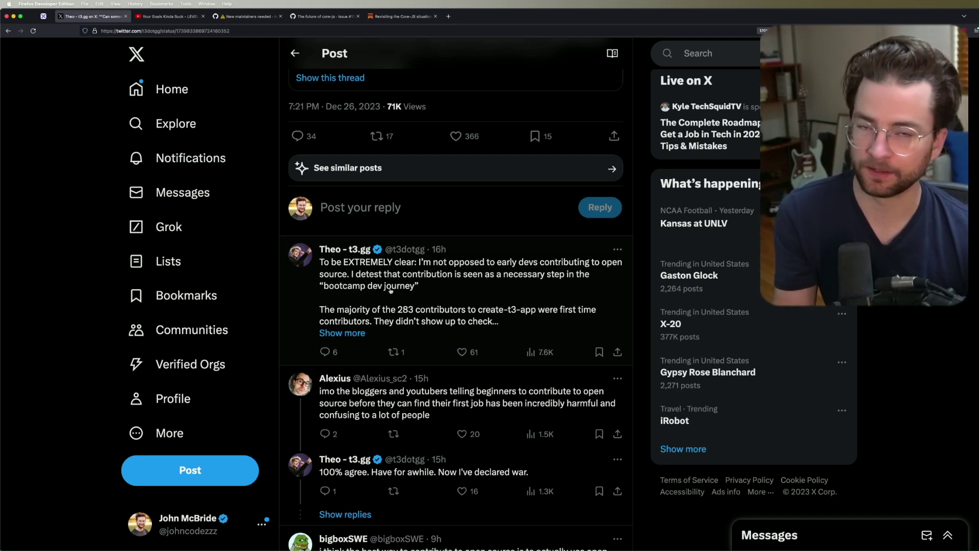
Step: Switch to the Excalidraw tab and start a new line under the heading 'Everyone should contribute to open source'
key("ctrl+1")
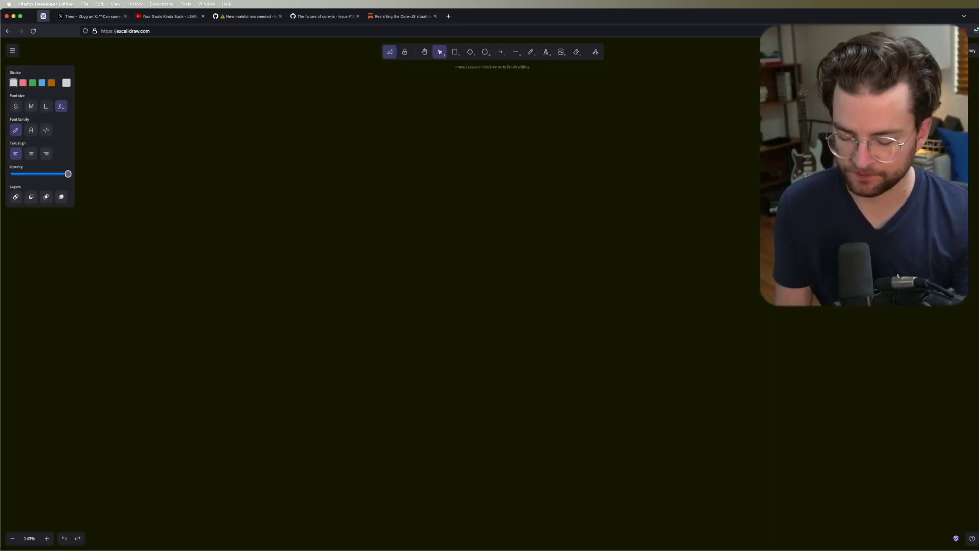
type("Everyone should contribute to ope")
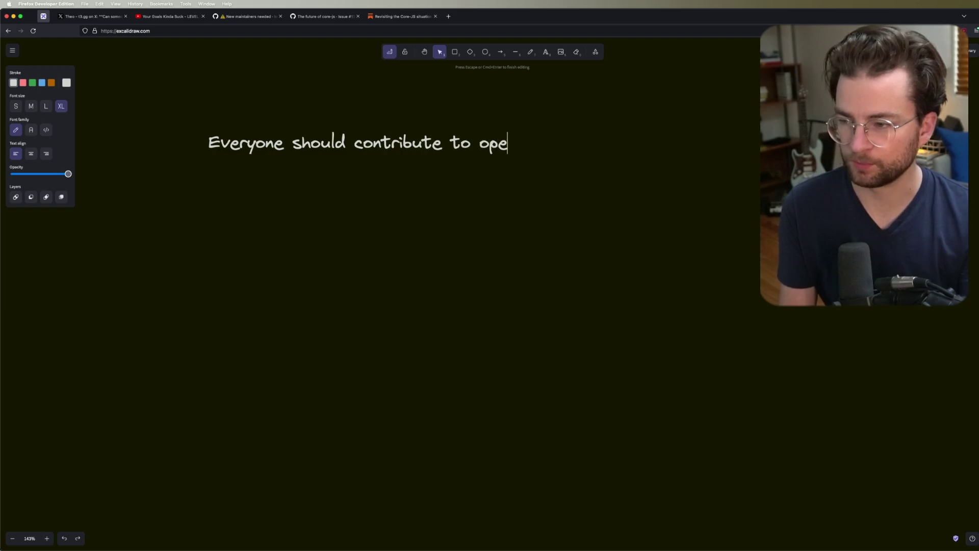
type("n source")
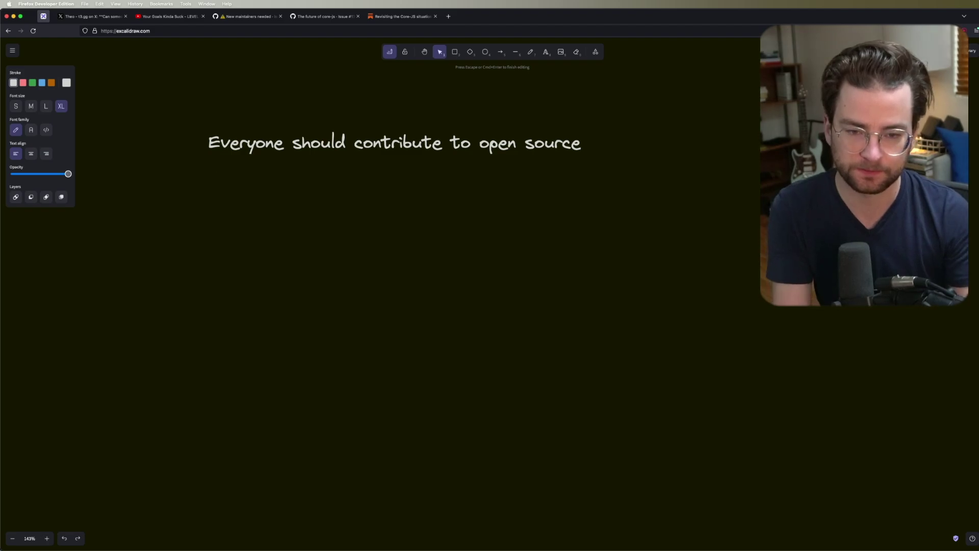
key("Return")
type("1. contribu")
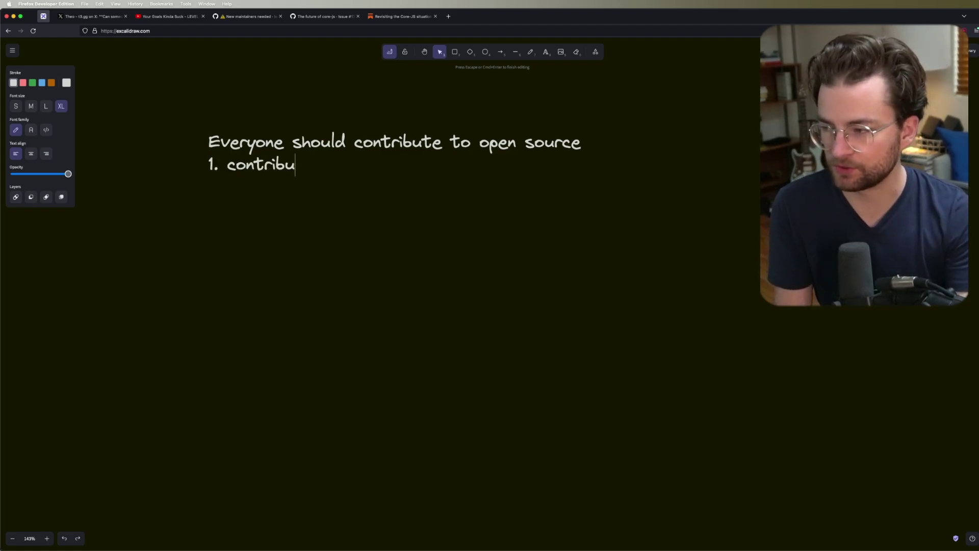
type("tion is muc")
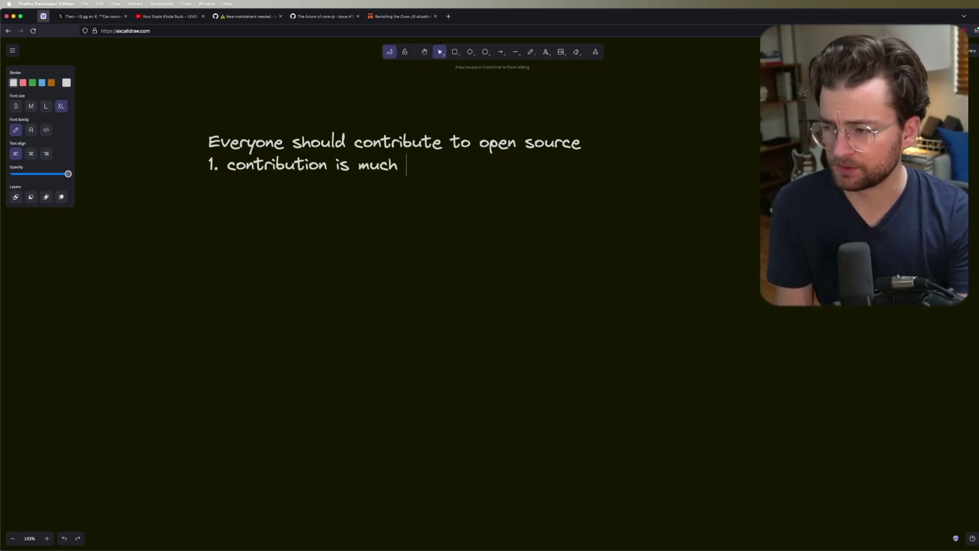
type("han just g")
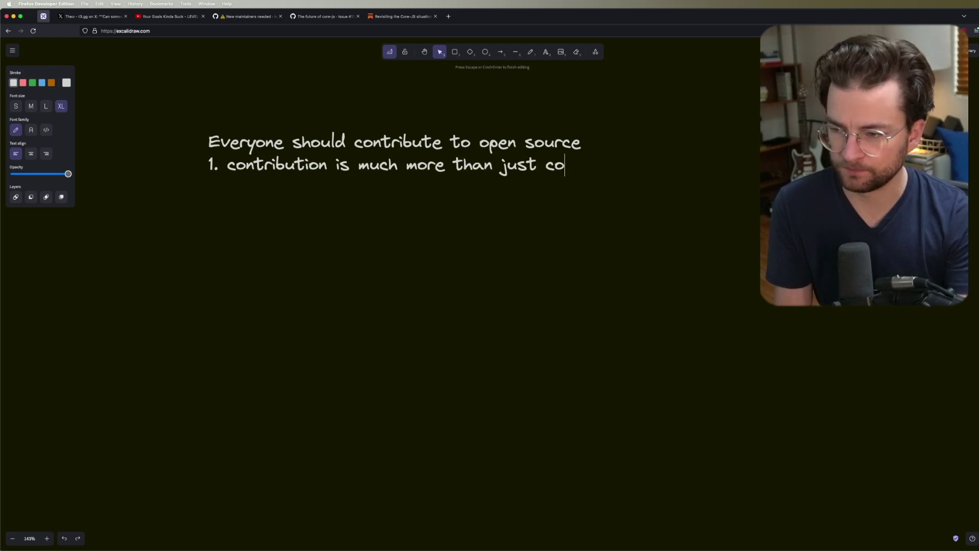
type("de")
Step: Finish point 1 'contribution is much more than just code', add a blank line under the heading and start point 2
key("Up")
key("Return")
key("Down")
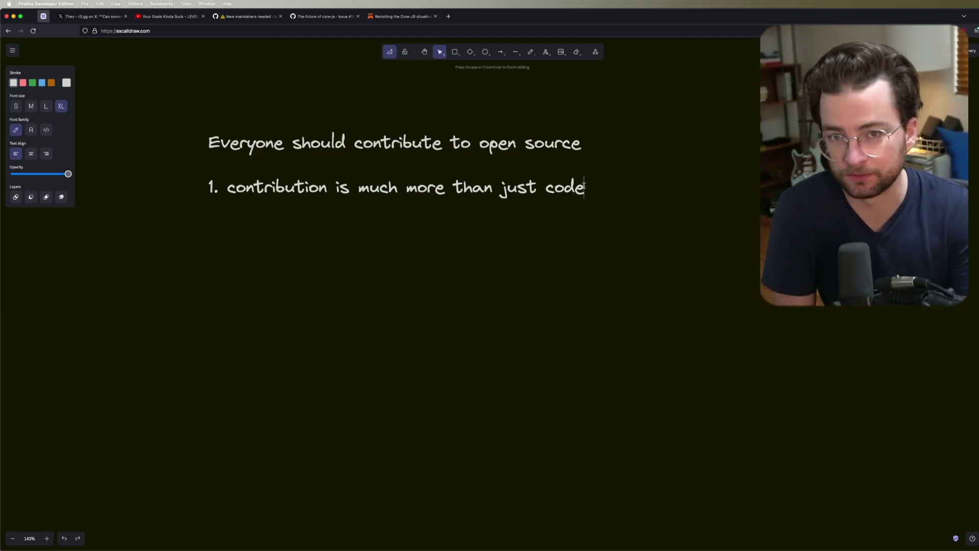
key("Return")
type("2.")
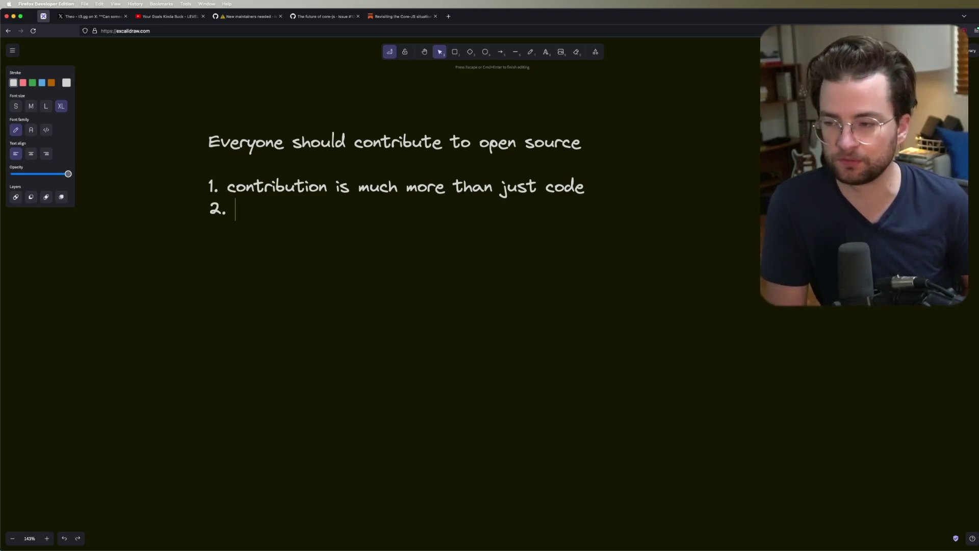
type(" great ")
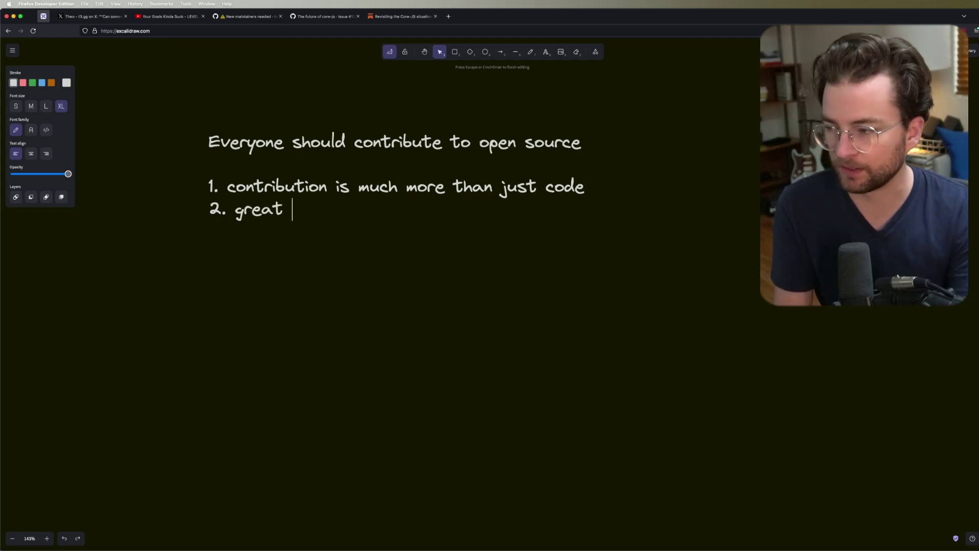
type("way to level up")
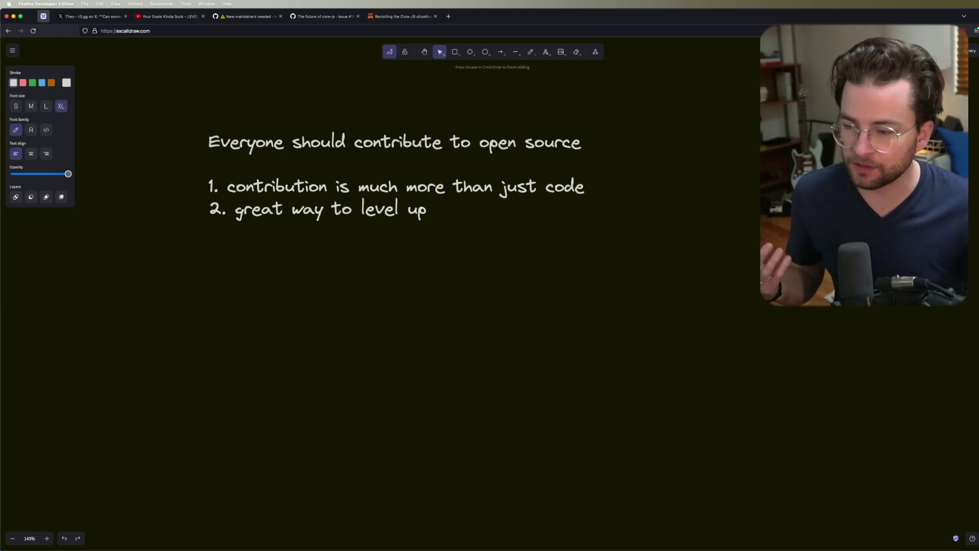
type("(building ")
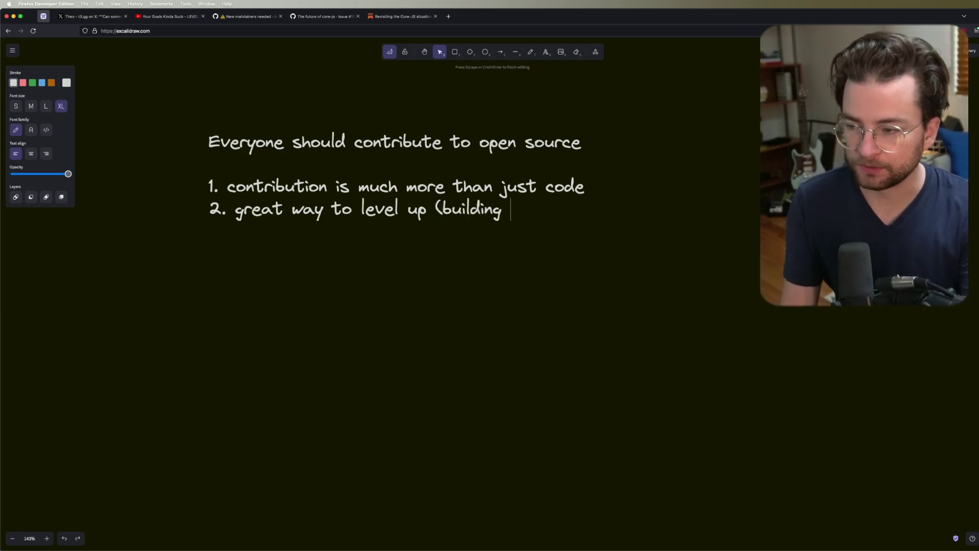
type("skills)")
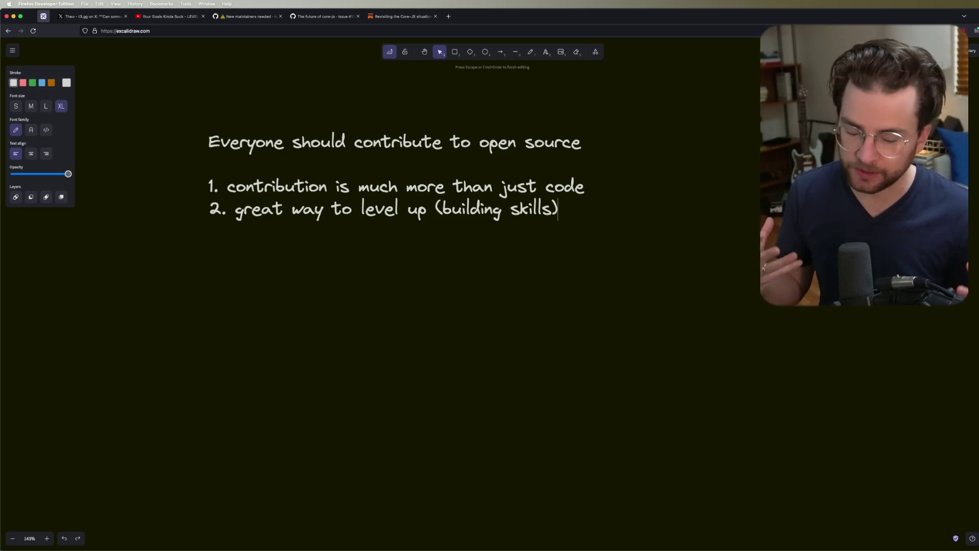
Step: Start the third point, 'the greater good', on a new line of the reasons list
key("Return")
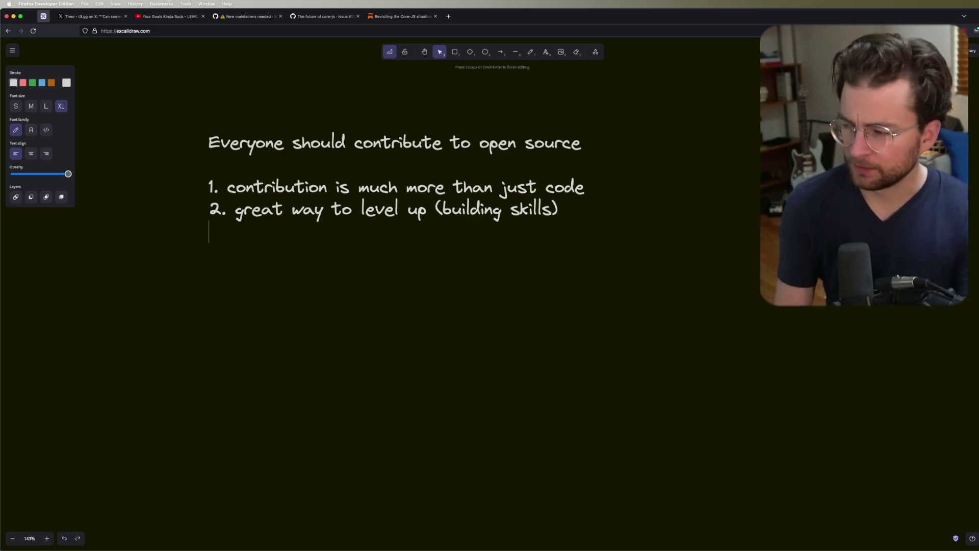
type("3. the greater good")
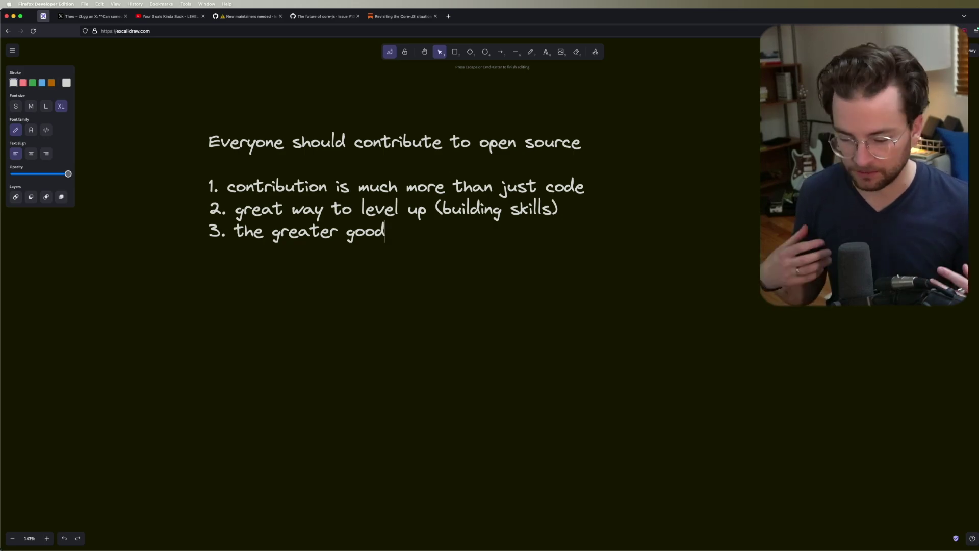
Step: Finish the reasons list and place a new text element below it for the heading 'Why OSS are also to blame'
left_click(622, 292)
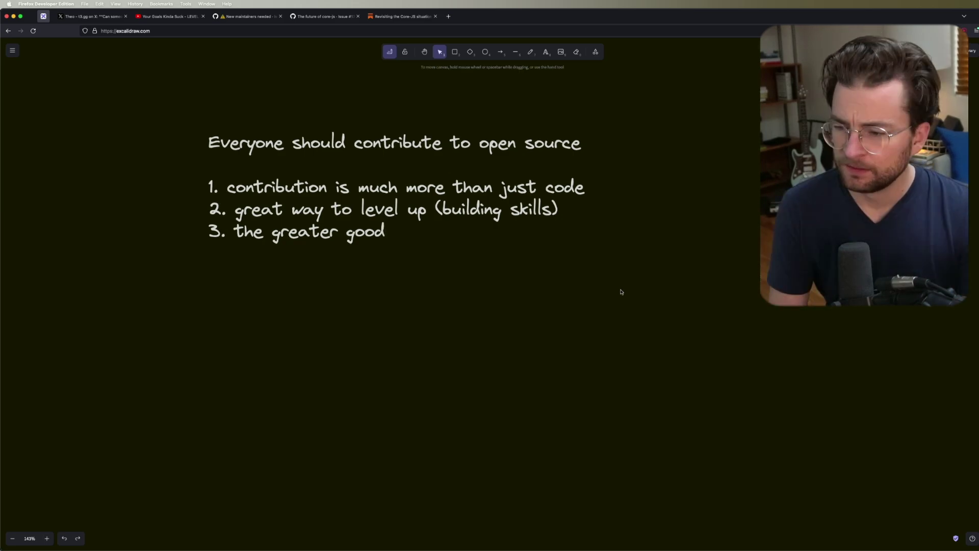
left_click_drag(589, 288, 594, 264)
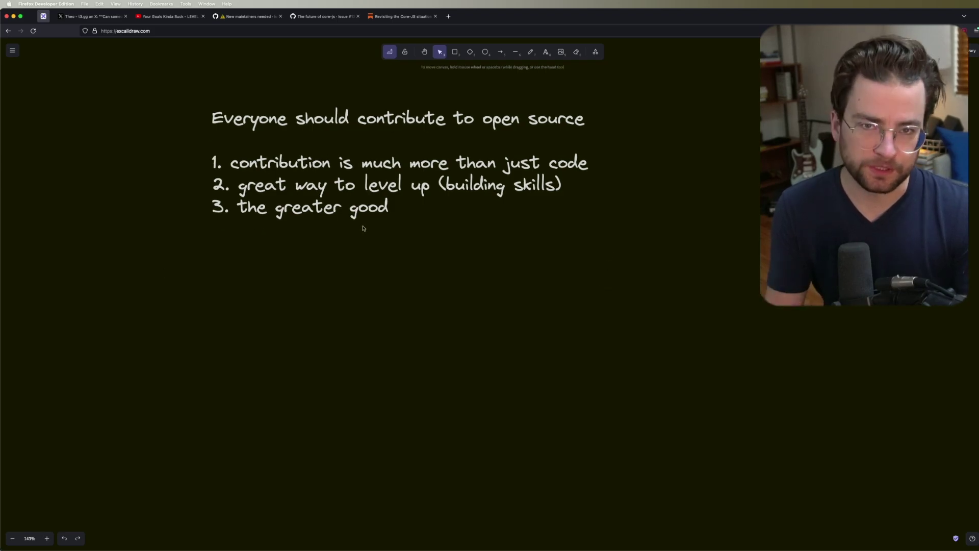
left_click(360, 201)
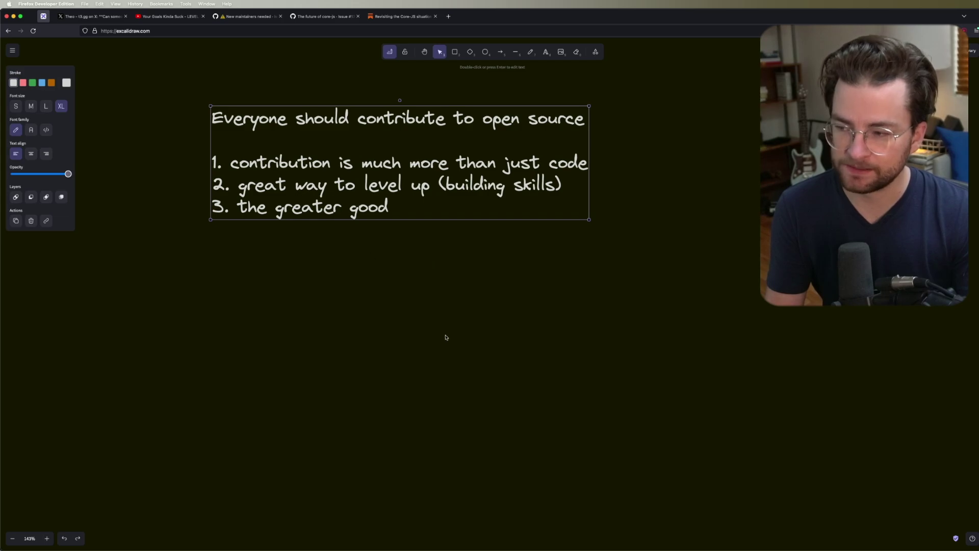
left_click(438, 278)
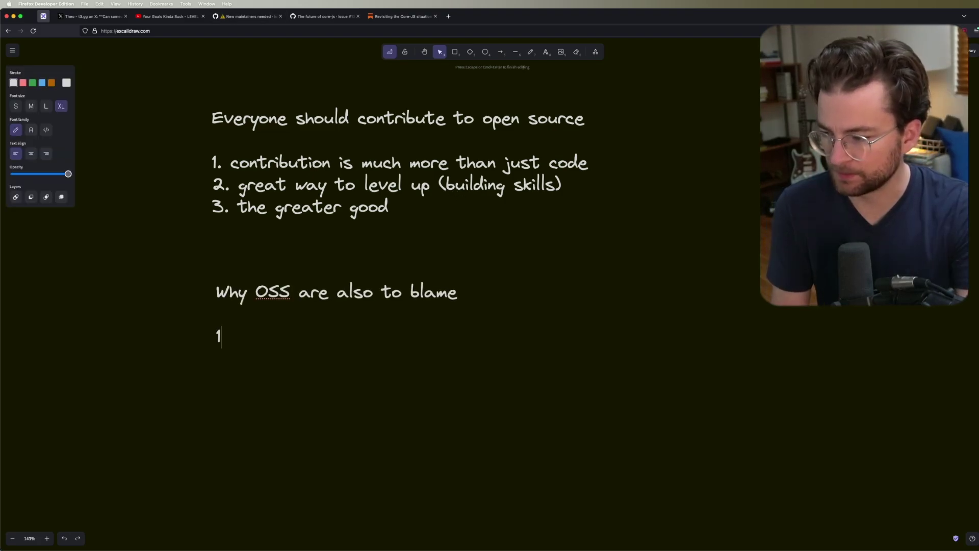
Step: Reword the heading's 'are' to 'is' and continue the first item 'bad contrib ex pipelines'
double_click(314, 291)
type("is")
left_click(222, 337)
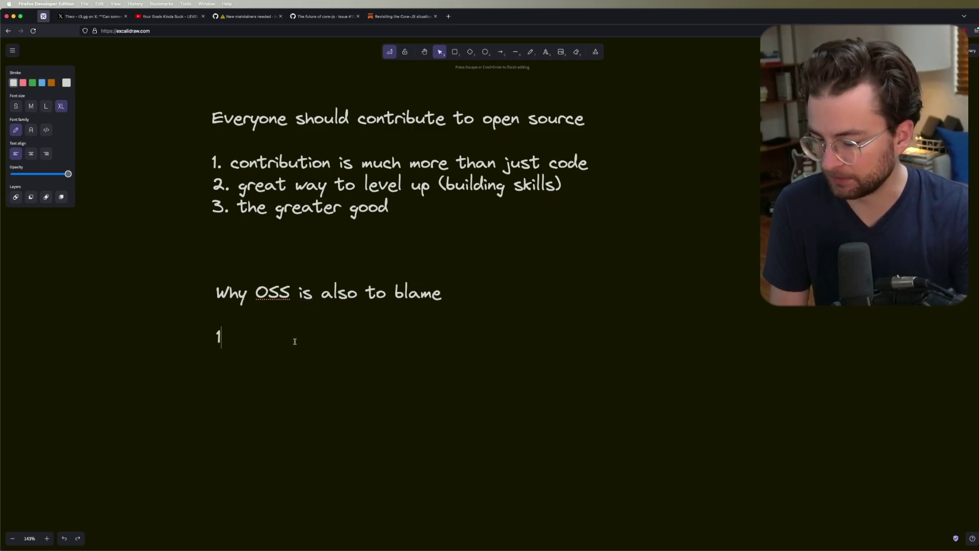
type(". ")
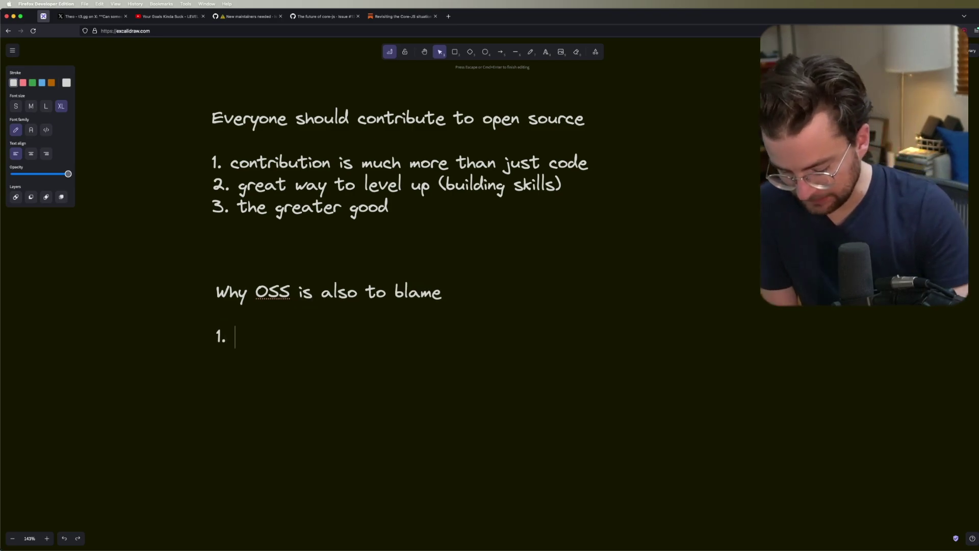
type("bad ")
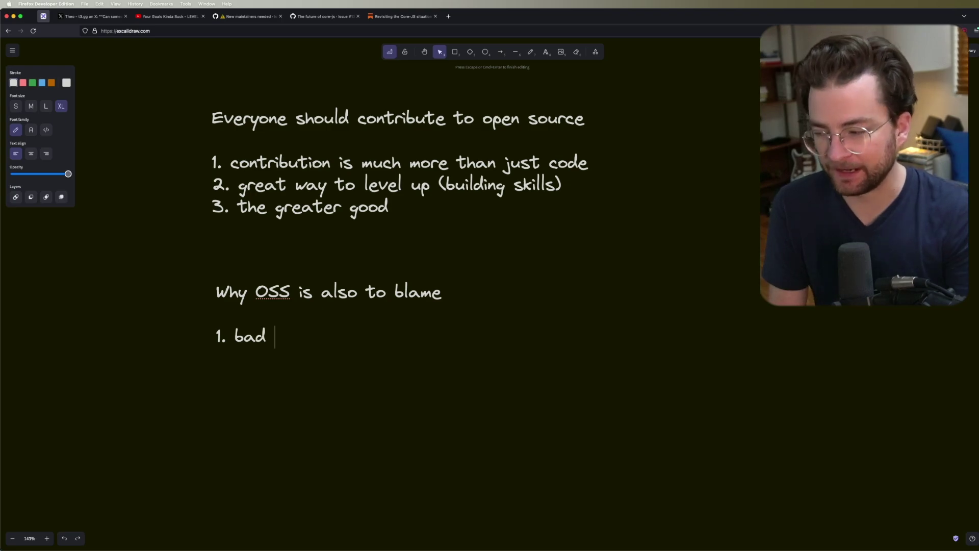
type("contrib ex")
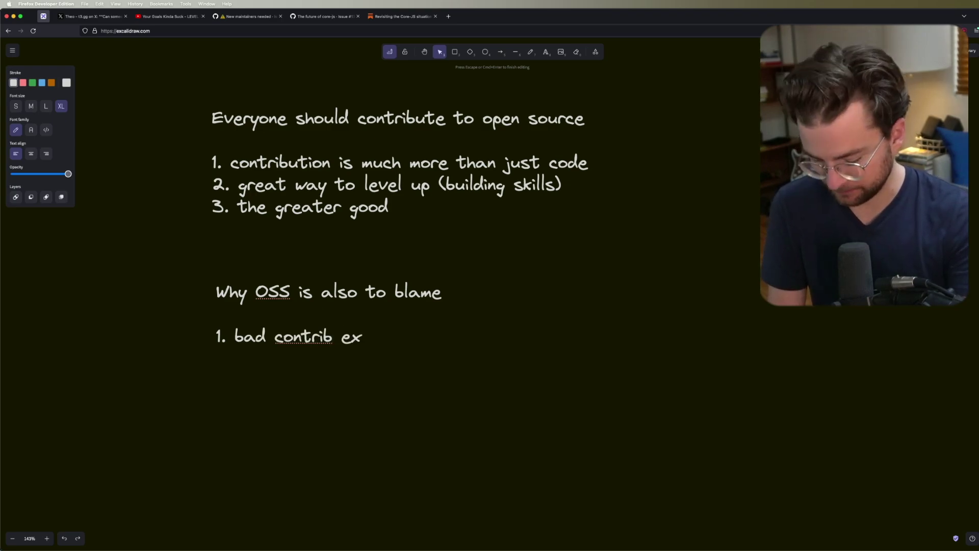
type(" pipelines")
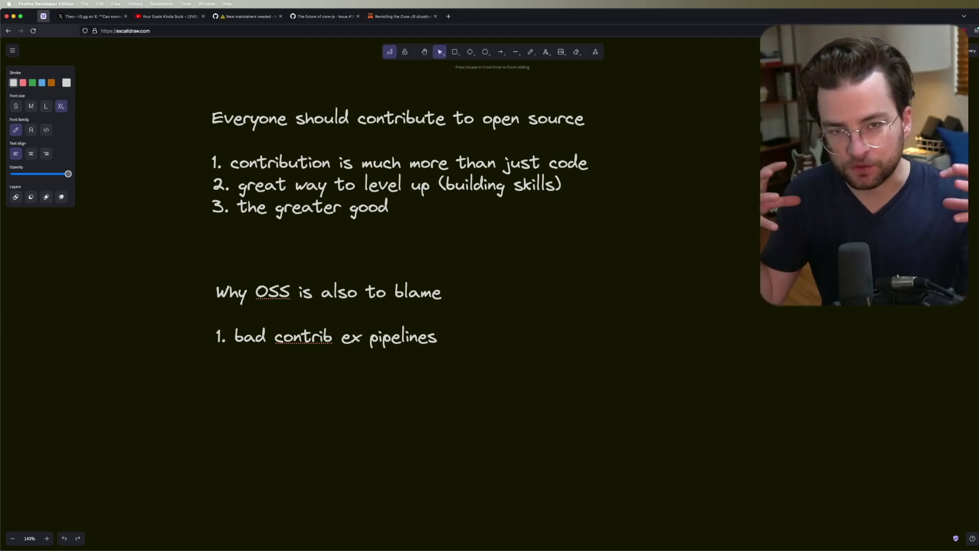
Step: Switch to the gorilla/websocket 'New maintainers needed #370' issue and highlight the Potential maintainers sentence and the Apr 1, 2018 date
left_click(246, 17)
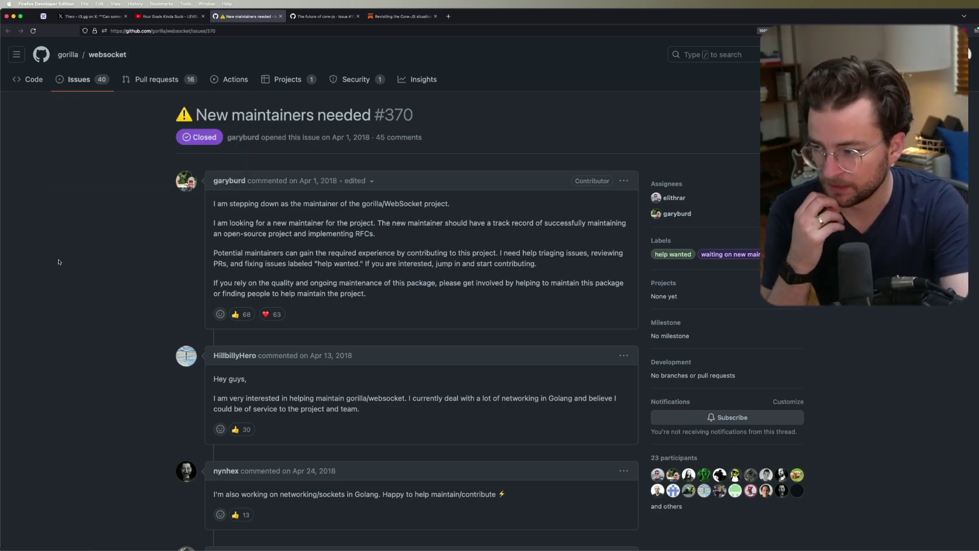
left_click_drag(77, 251, 73, 263)
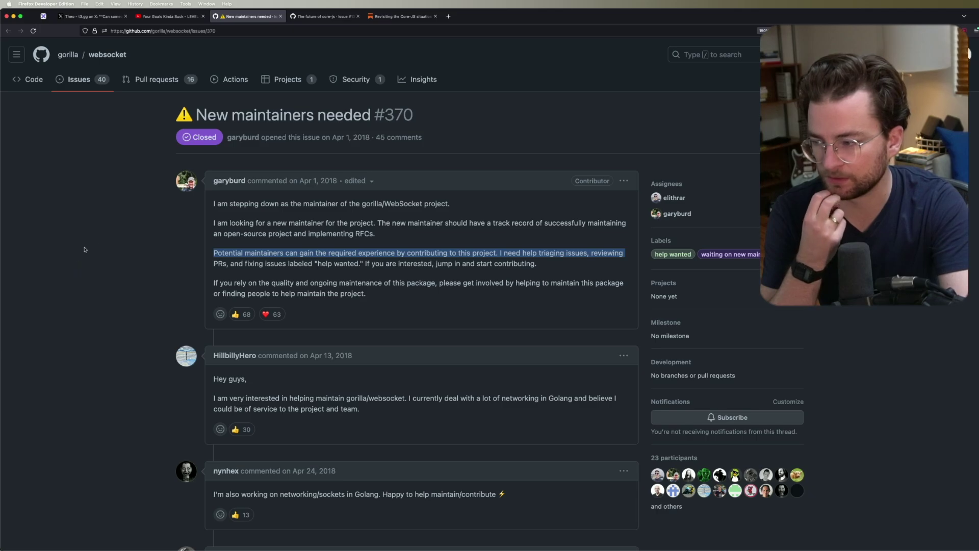
left_click(84, 250)
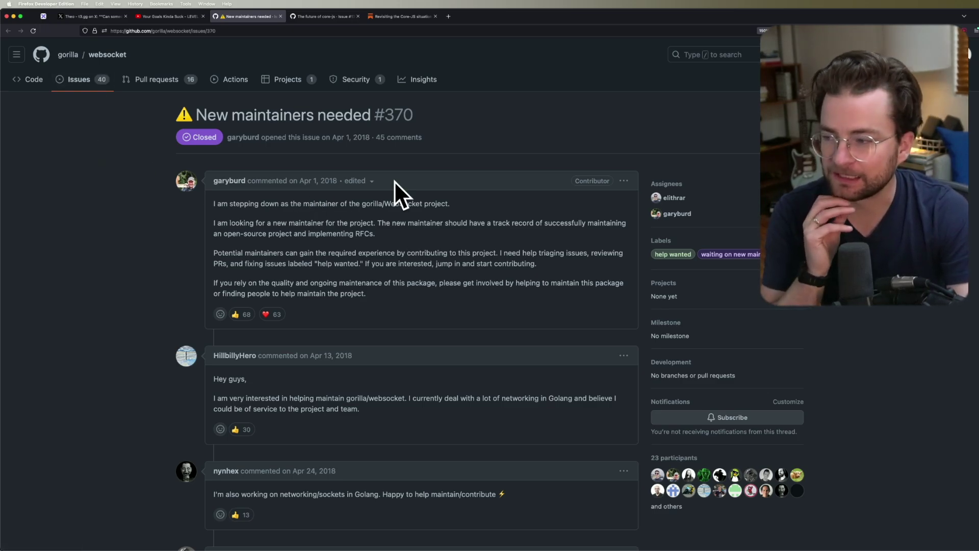
left_click_drag(337, 181, 299, 181)
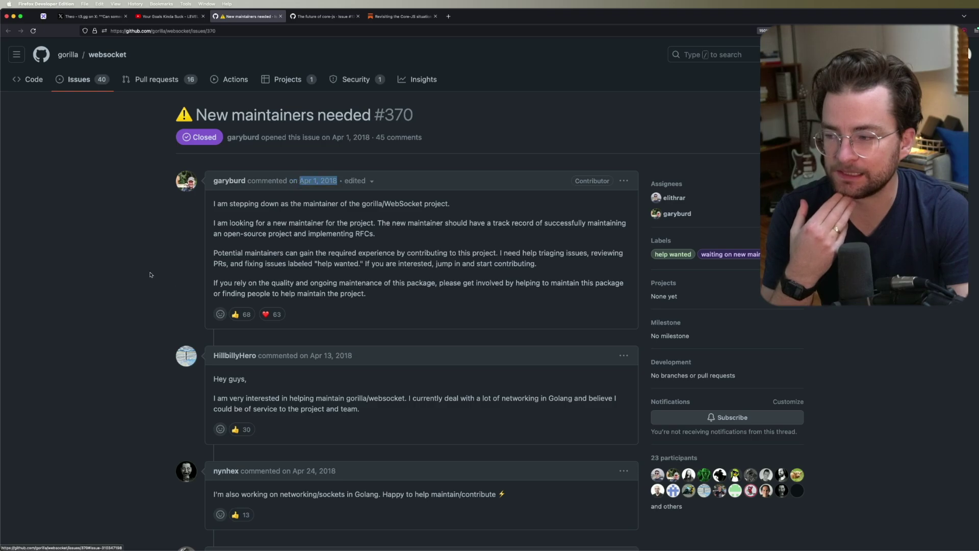
left_click(157, 220)
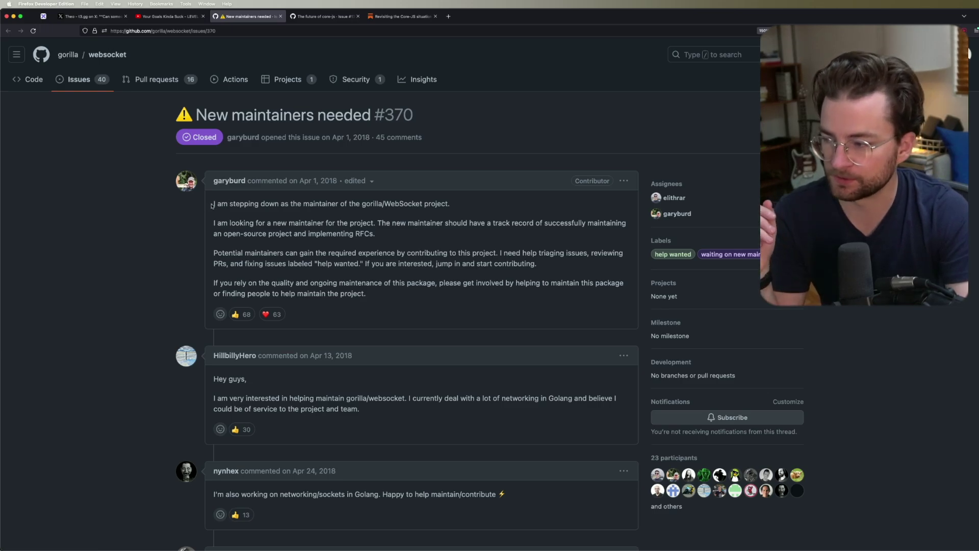
Step: Highlight the maintainer's stepping-down sentence in the first comment while reading it
mouse_move(211, 204)
left_mouse_down()
mouse_move(451, 205)
mouse_move(303, 205)
left_mouse_up()
left_click_drag(375, 204, 450, 206)
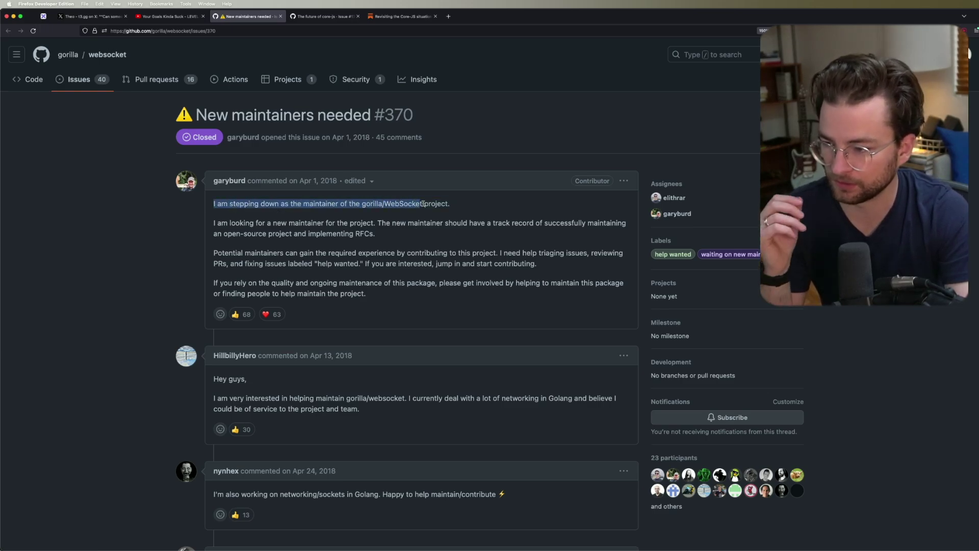
left_click(465, 208)
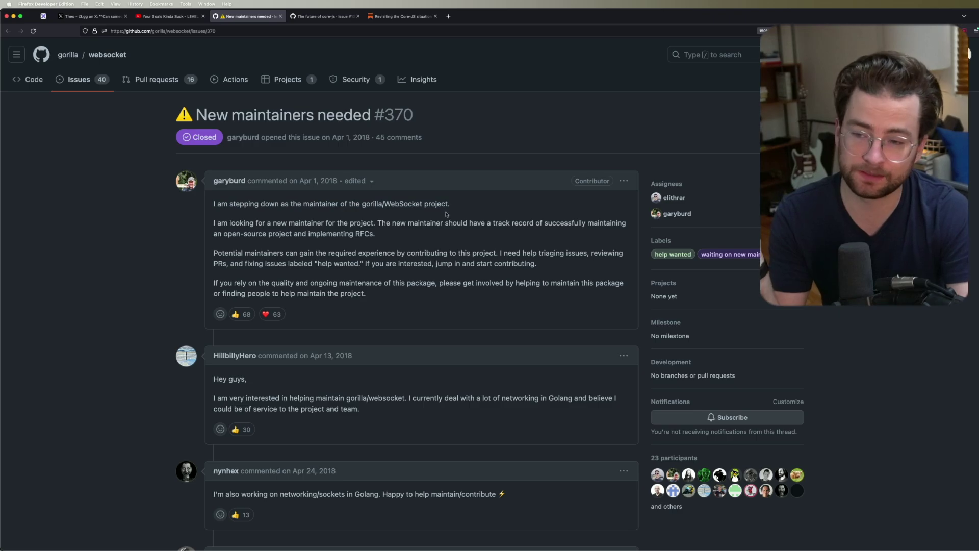
scroll(161, 281, "down", 5)
scroll(161, 280, "down", 5)
scroll(162, 280, "down", 8)
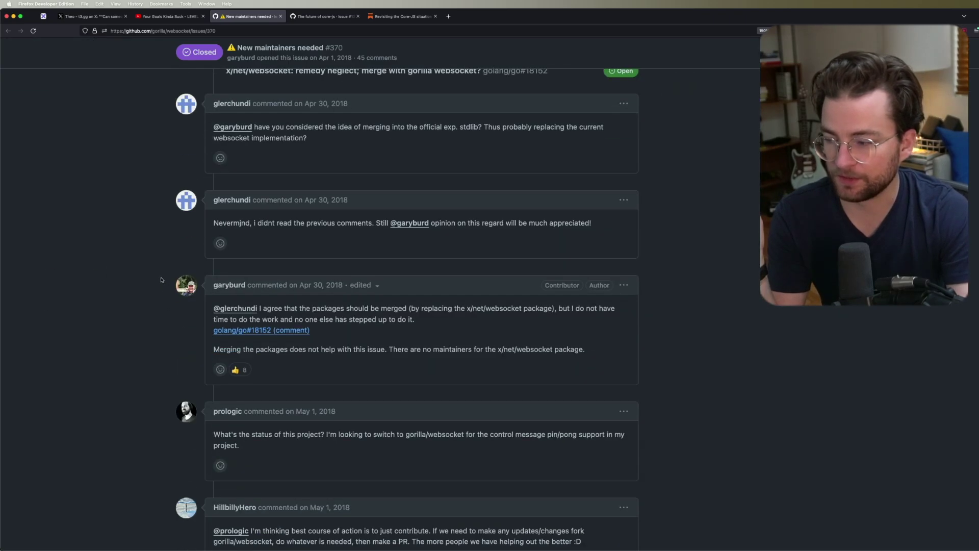
scroll(161, 280, "down", 5)
scroll(161, 280, "down", 5)
scroll(161, 280, "down", 5)
scroll(162, 280, "down", 8)
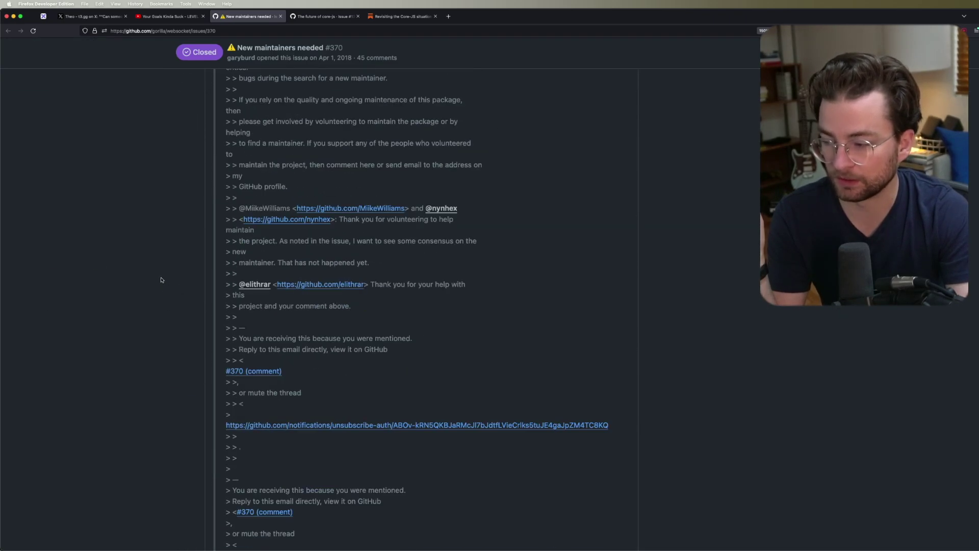
scroll(161, 280, "down", 6)
scroll(162, 280, "down", 8)
scroll(162, 280, "down", 6)
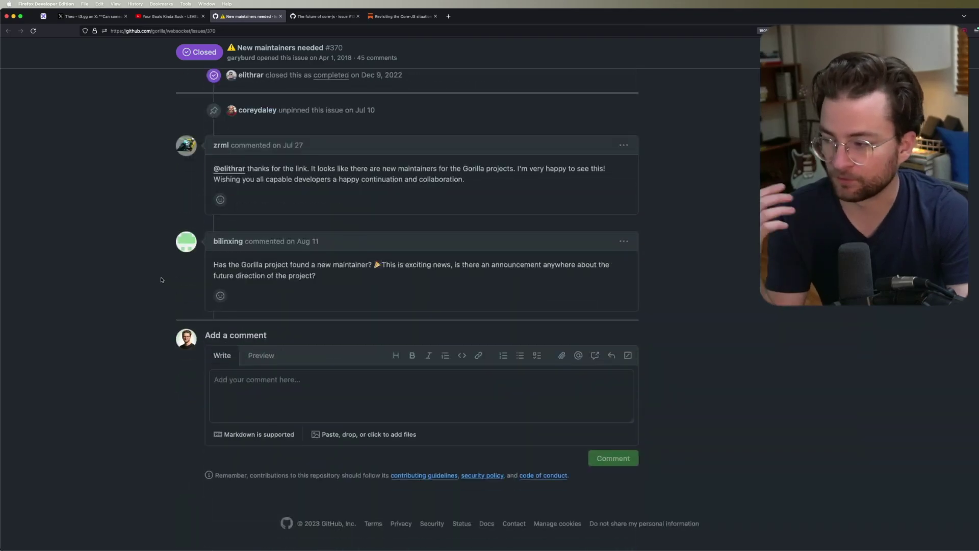
scroll(135, 229, "up", 5)
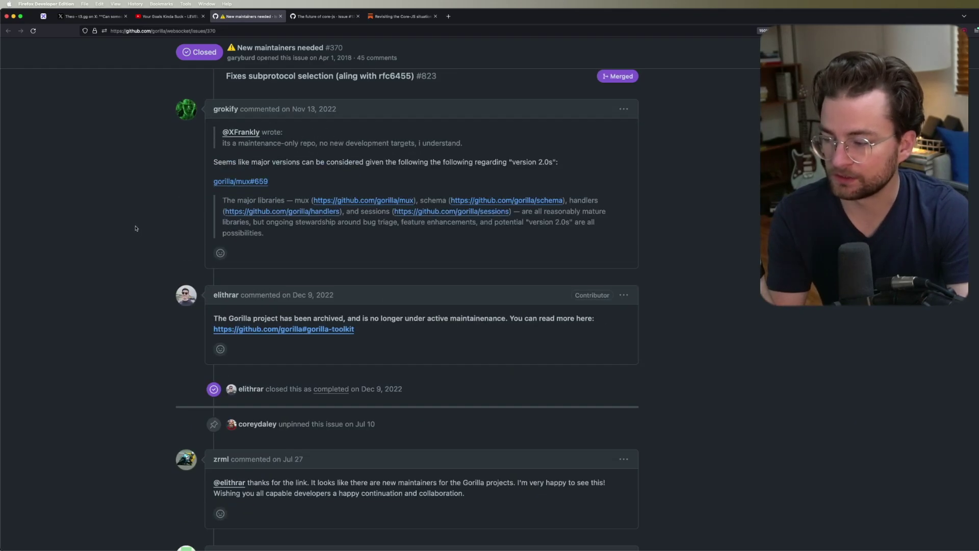
scroll(96, 253, "up", 10)
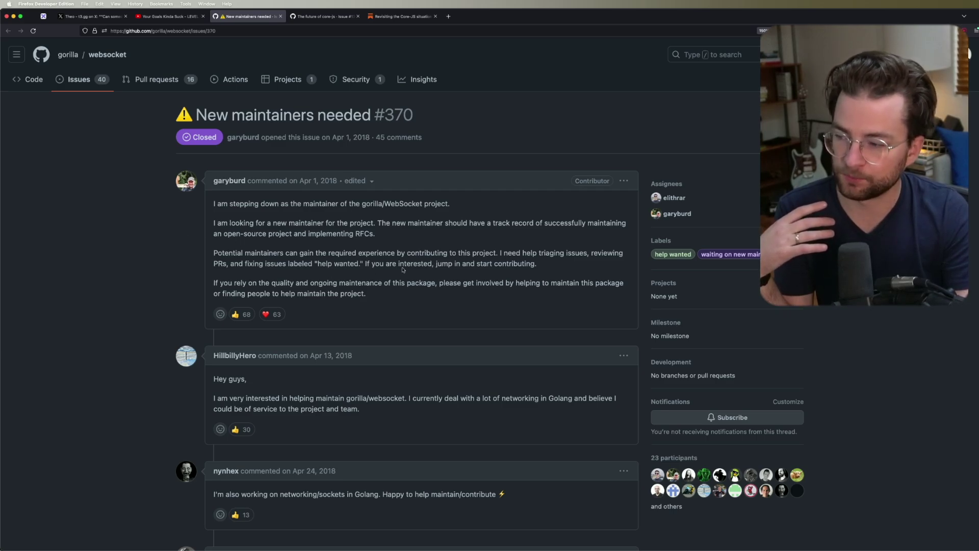
Step: Return to the drawing to add '2. Lotto effect' to the blame list, then switch to the core-js issue page
key("super+1")
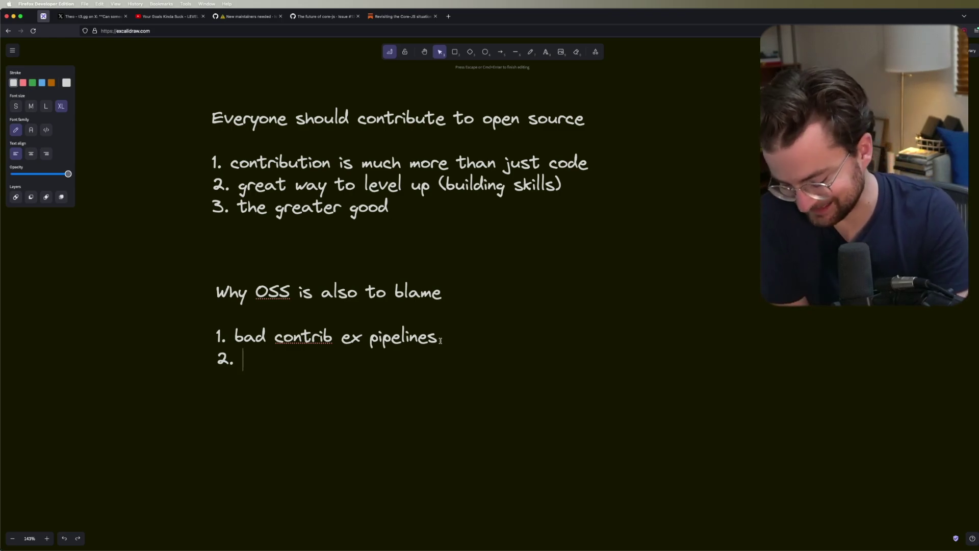
type("Lott")
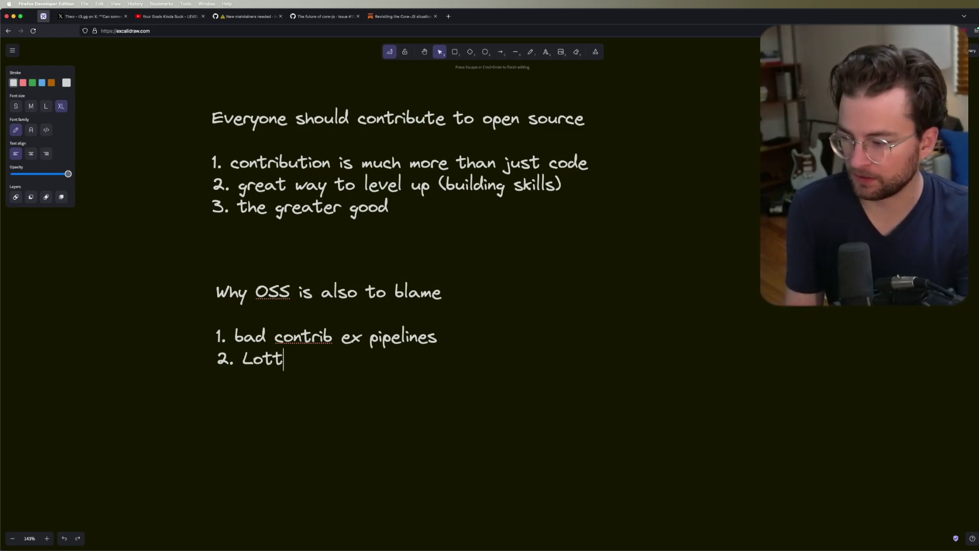
type("o effect")
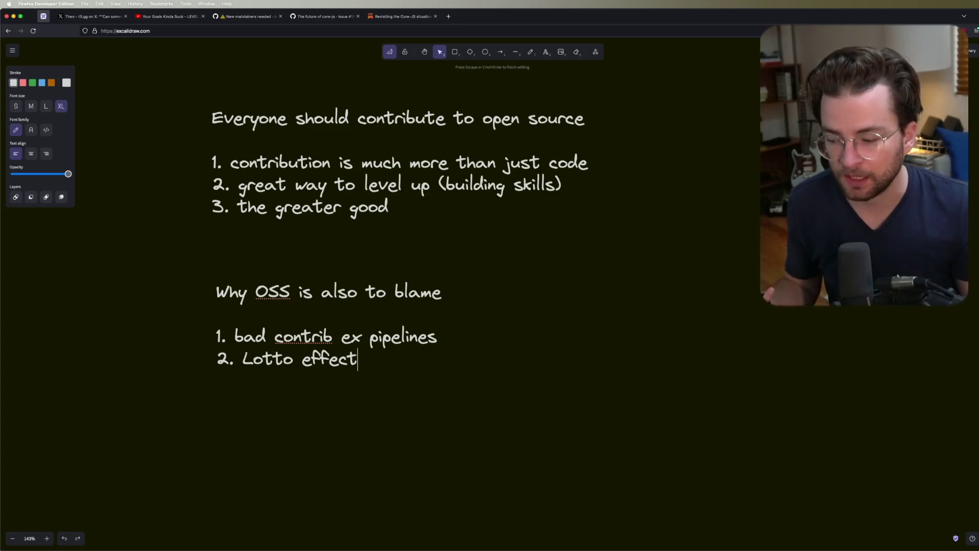
key("ctrl+4")
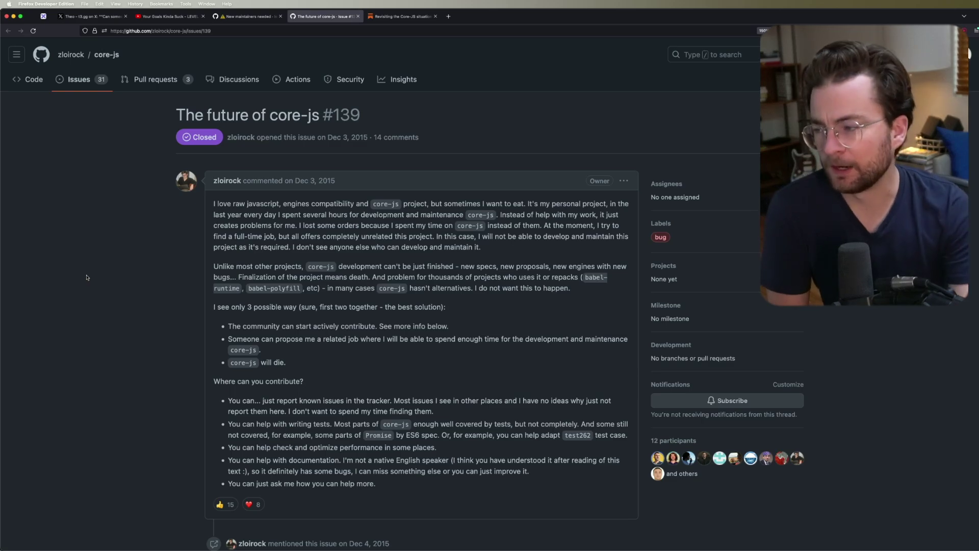
scroll(87, 276, "down", 1)
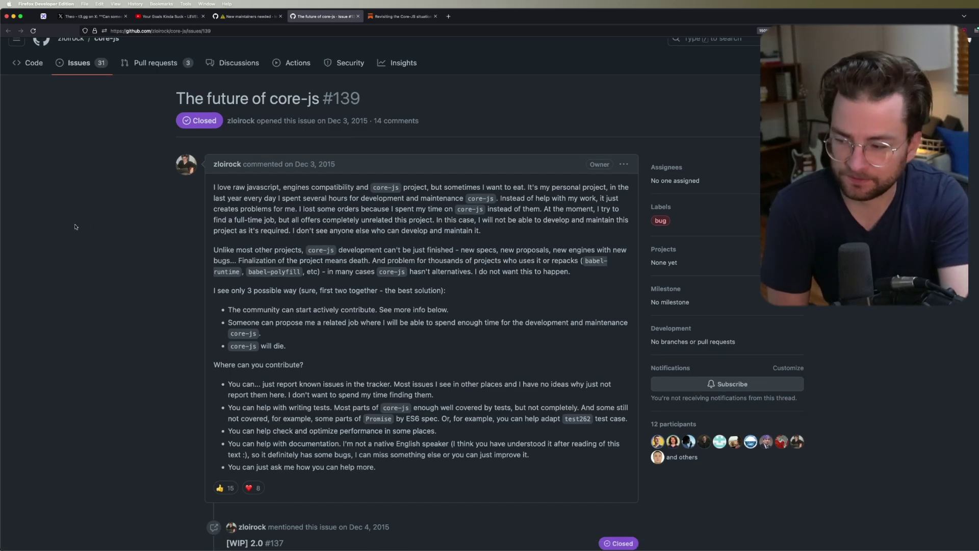
scroll(91, 386, "down", 2)
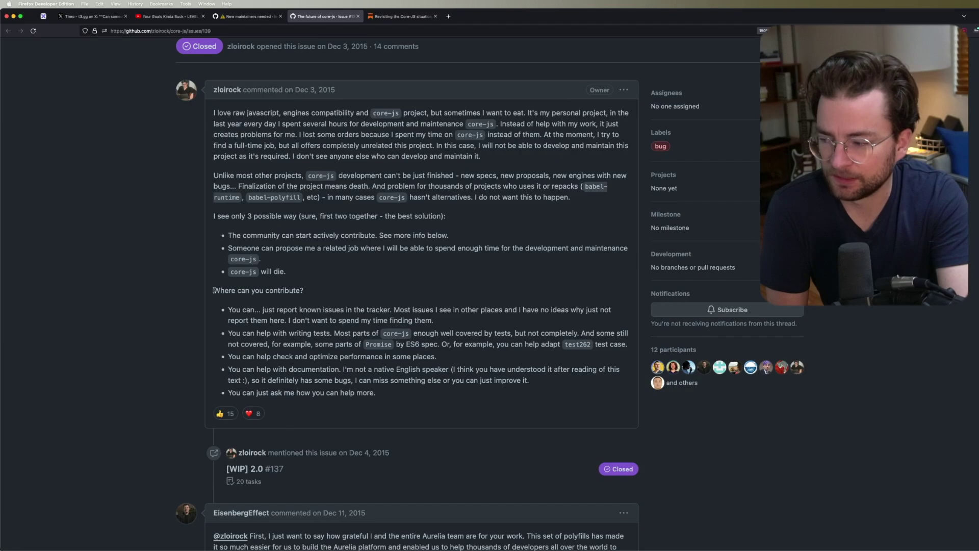
Step: Highlight the 'Where can you contribute?' heading and the bullets on reporting known issues and optimizing performance
left_click_drag(213, 290, 304, 289)
left_click(326, 291)
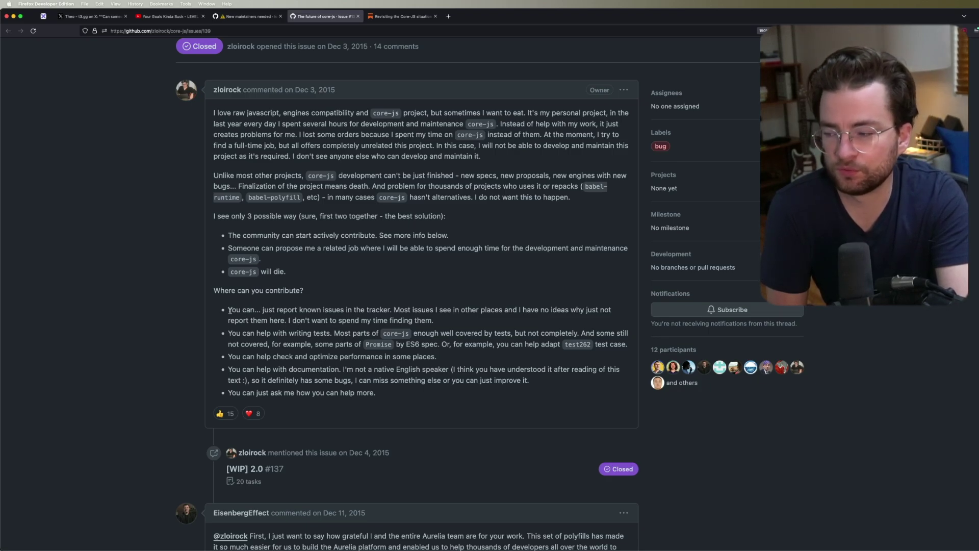
left_click_drag(228, 309, 393, 309)
left_click(234, 344)
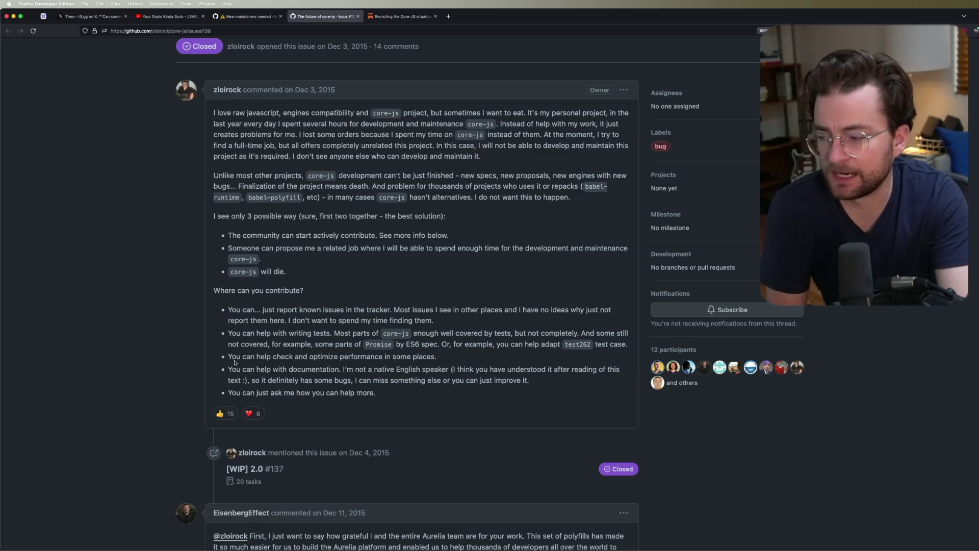
left_click_drag(227, 356, 316, 357)
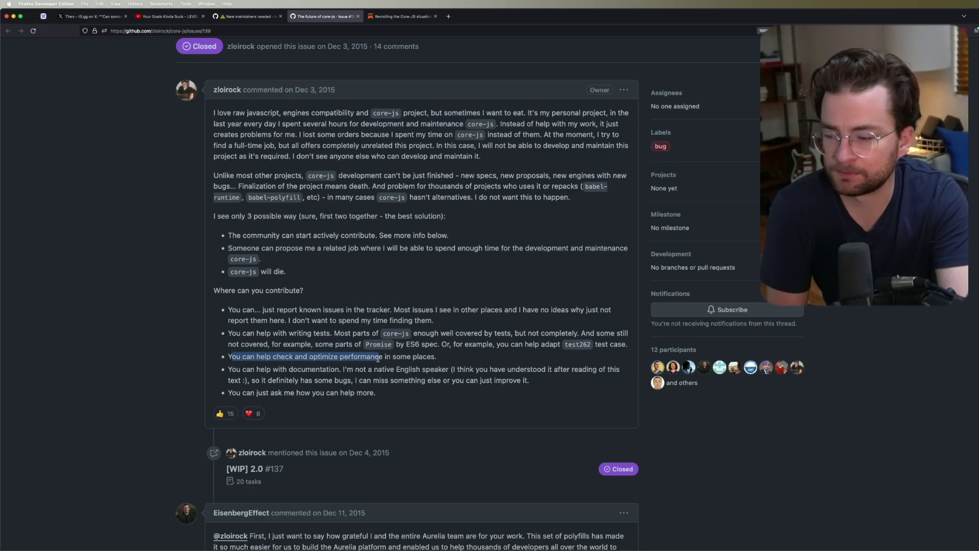
left_click(259, 368)
Step: Highlight the bullets about helping with documentation and asking how to help
left_click_drag(228, 369, 529, 380)
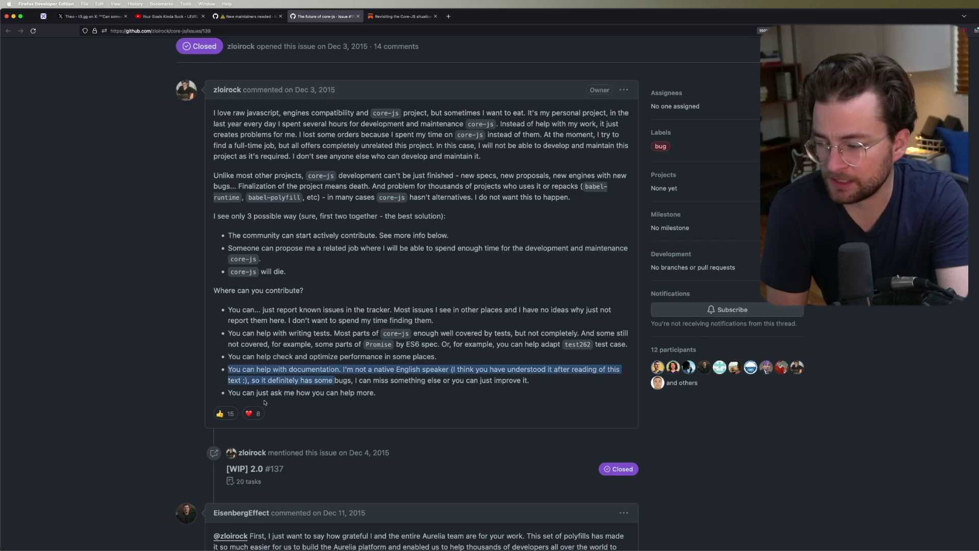
left_click(240, 392)
left_click_drag(230, 392, 366, 395)
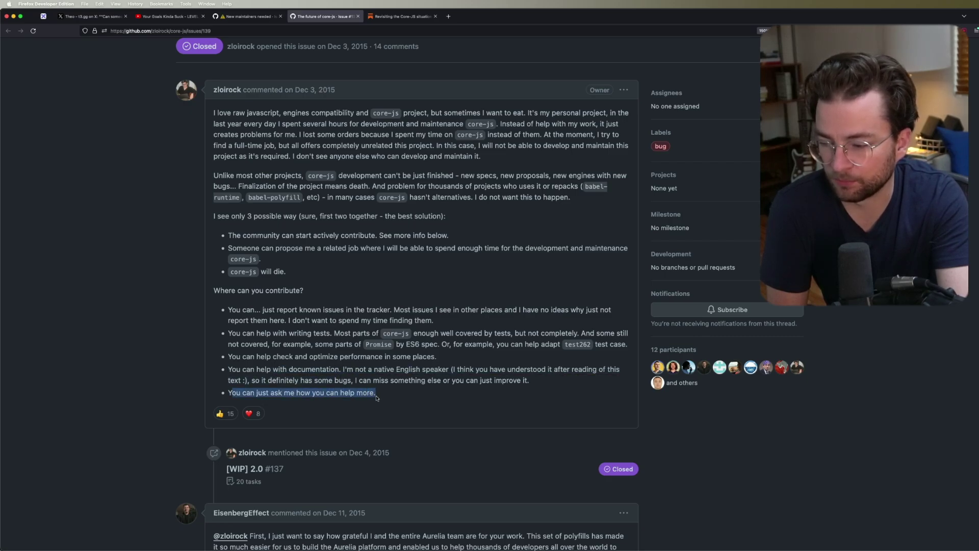
left_click(387, 394)
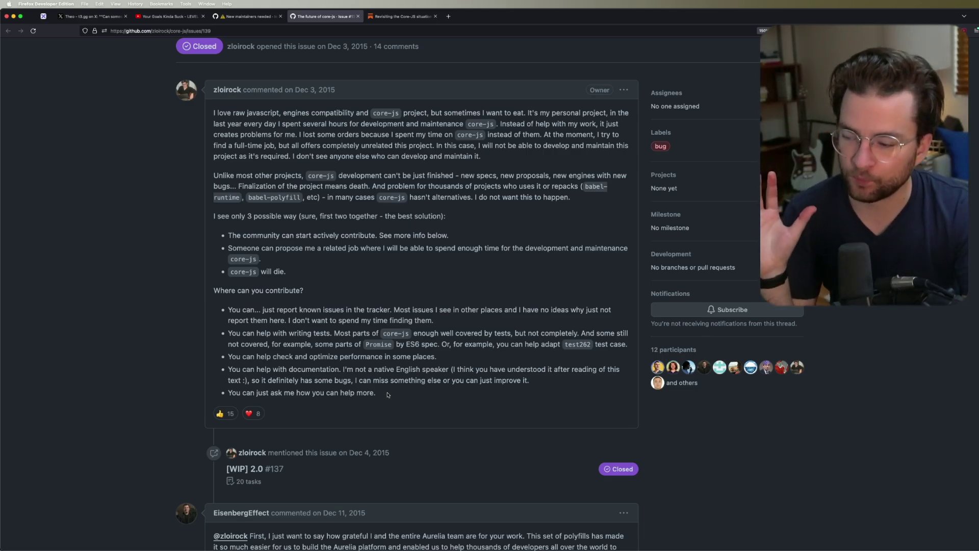
Step: Highlight the whole 'Where can you contribute?' list once more, then return to the Excalidraw canvas
left_click_drag(388, 394, 226, 288)
left_click(226, 288)
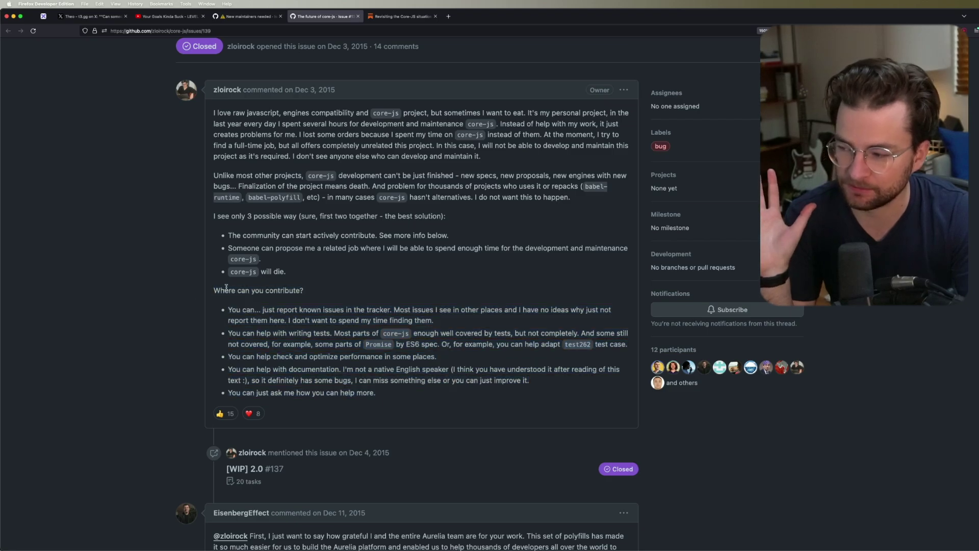
triple_click(226, 289)
left_click(176, 298)
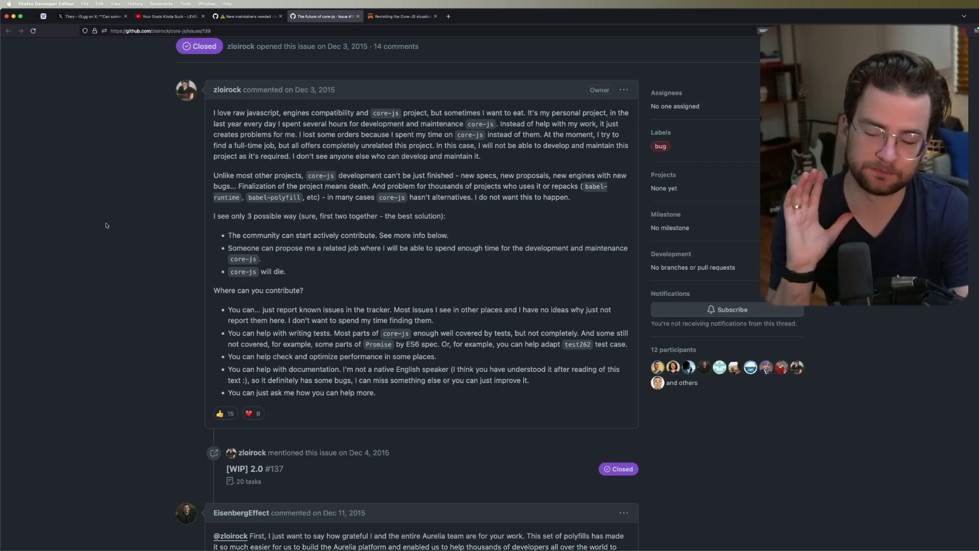
key("ctrl+1")
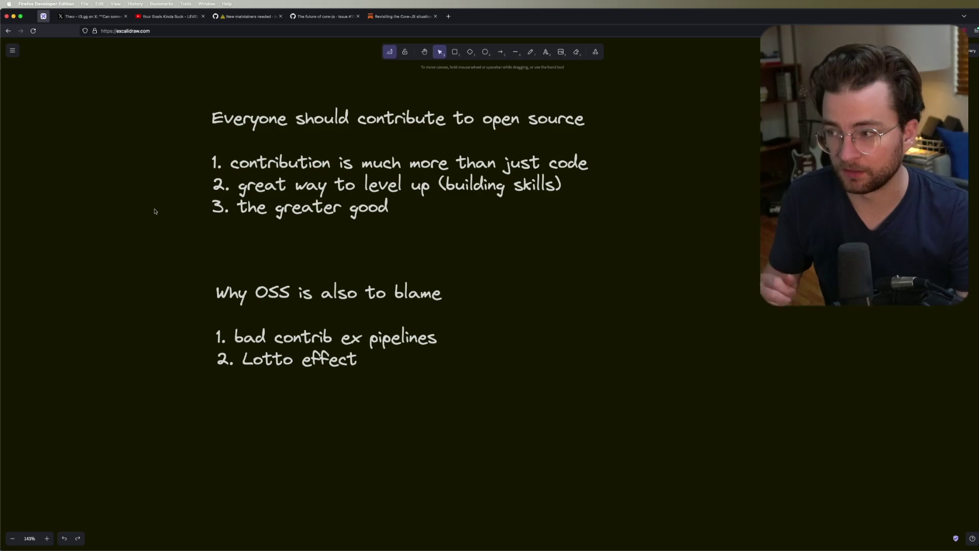
left_click(227, 125)
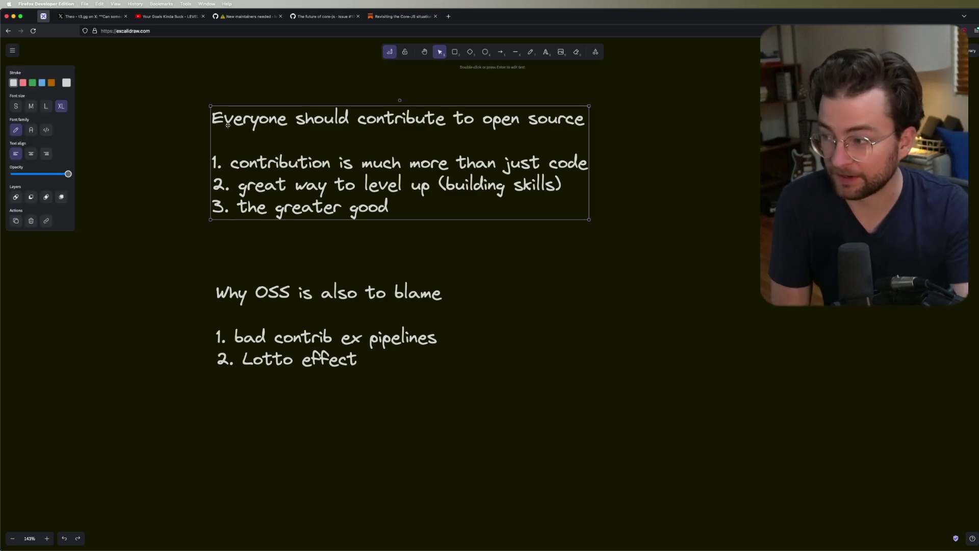
left_click(182, 159)
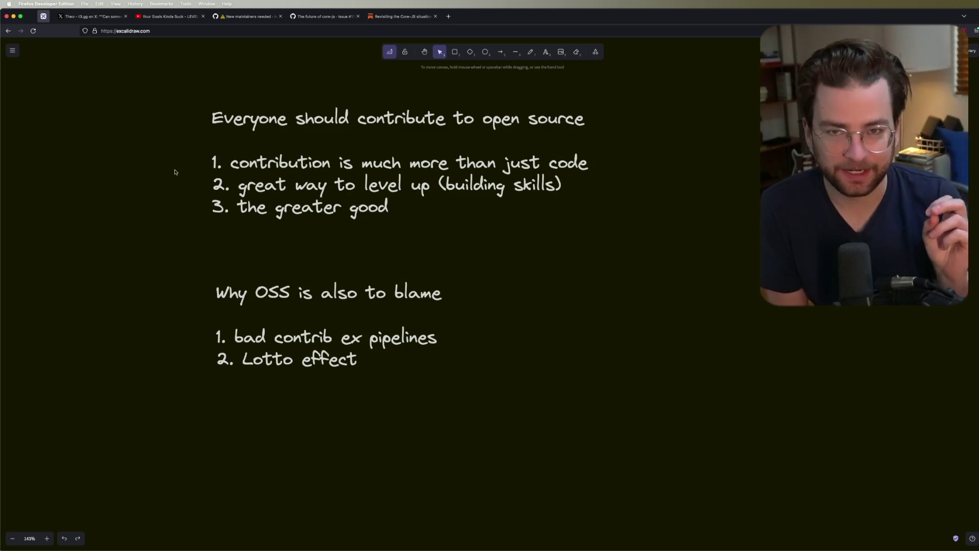
left_click(243, 301)
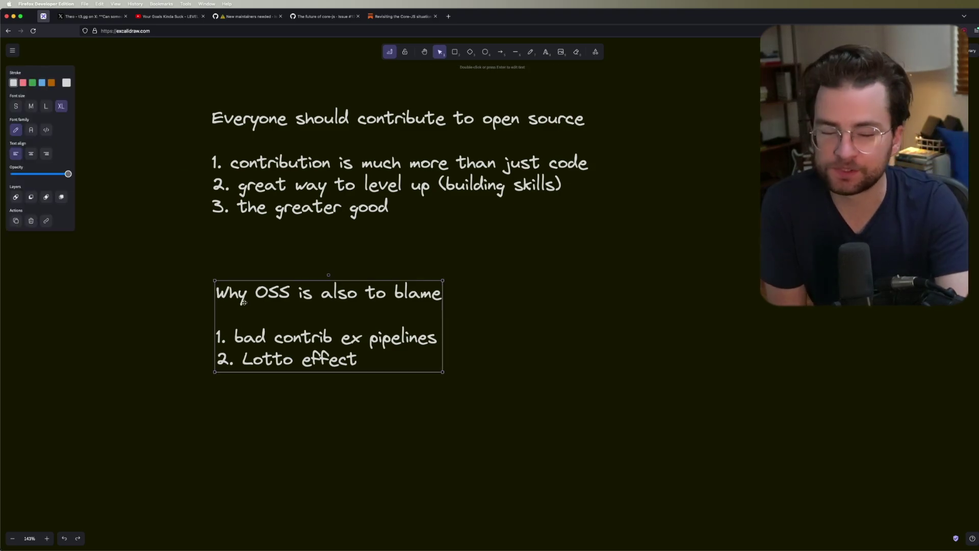
left_click(164, 305)
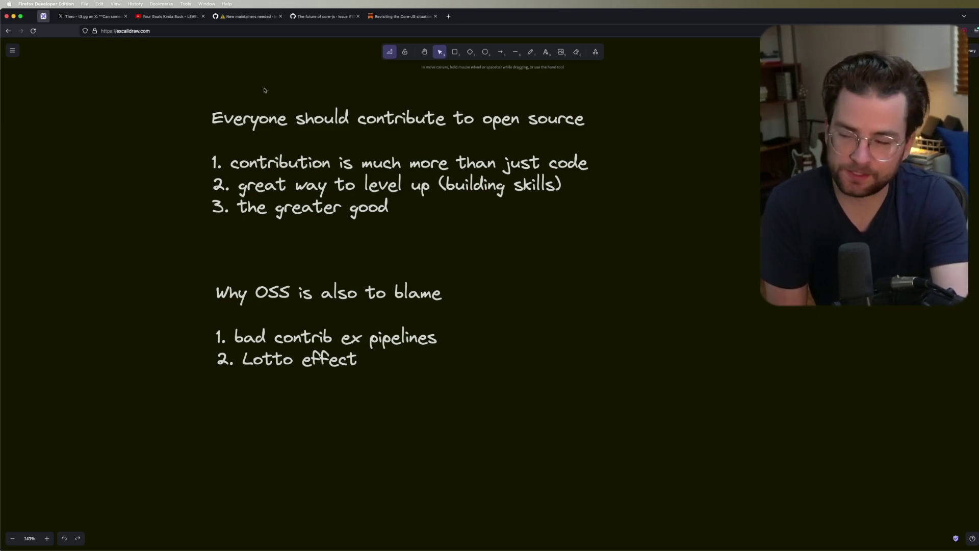
left_click(255, 127)
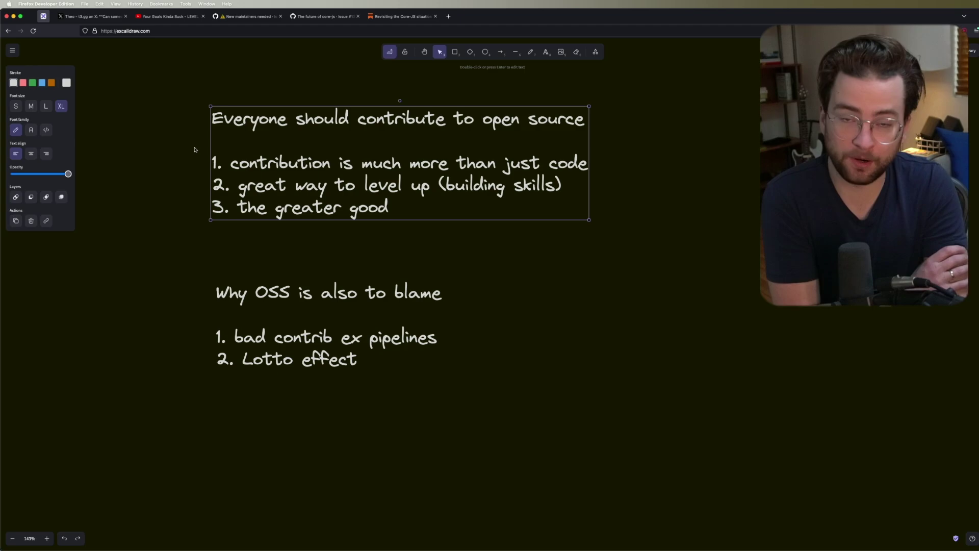
left_click(222, 298)
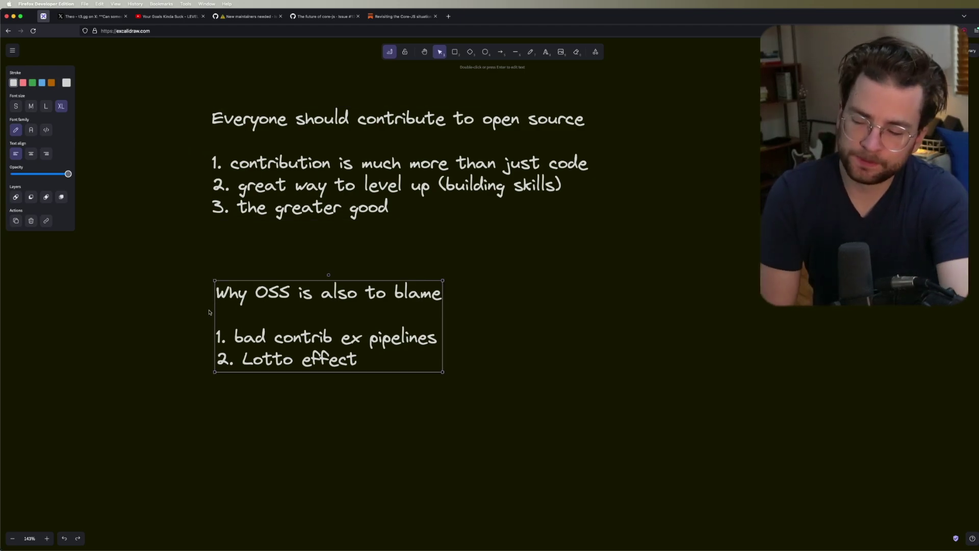
left_click(178, 279)
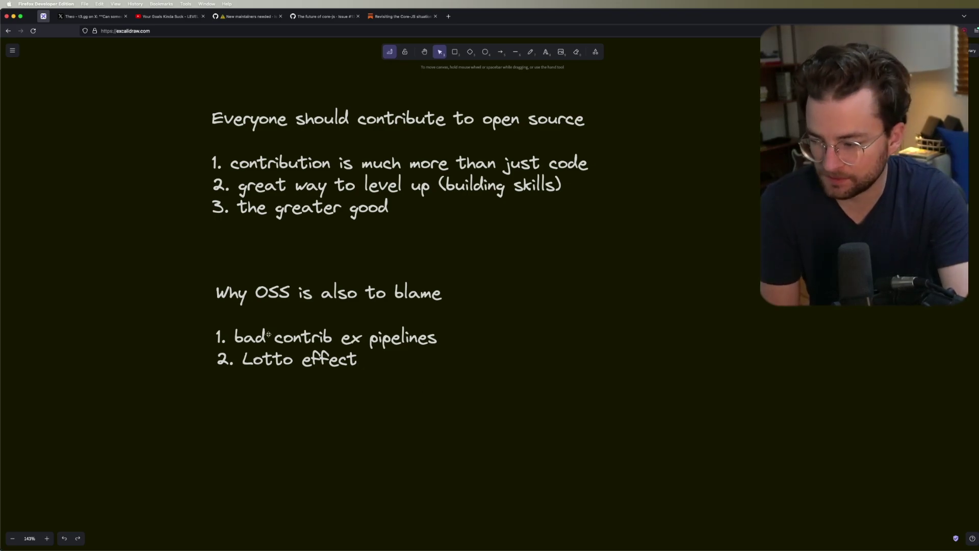
key("Escape")
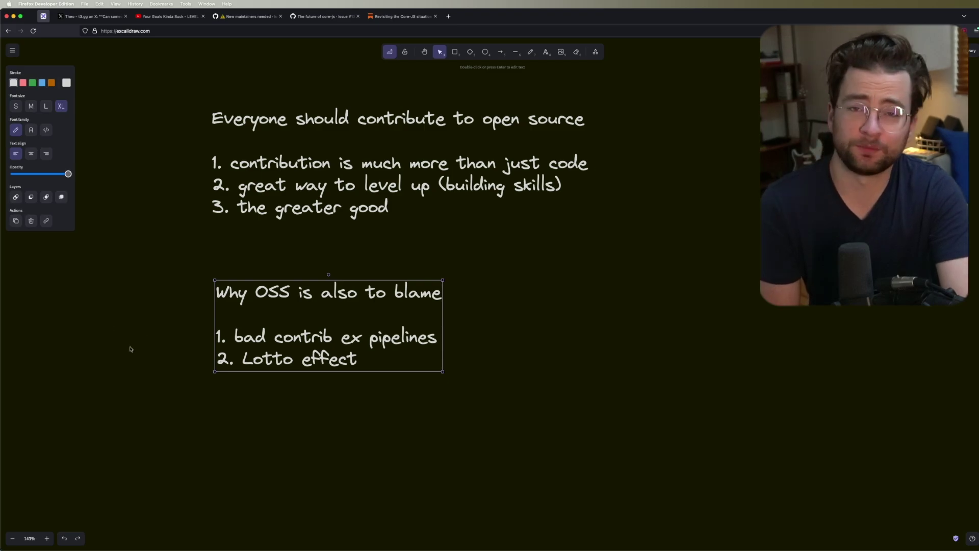